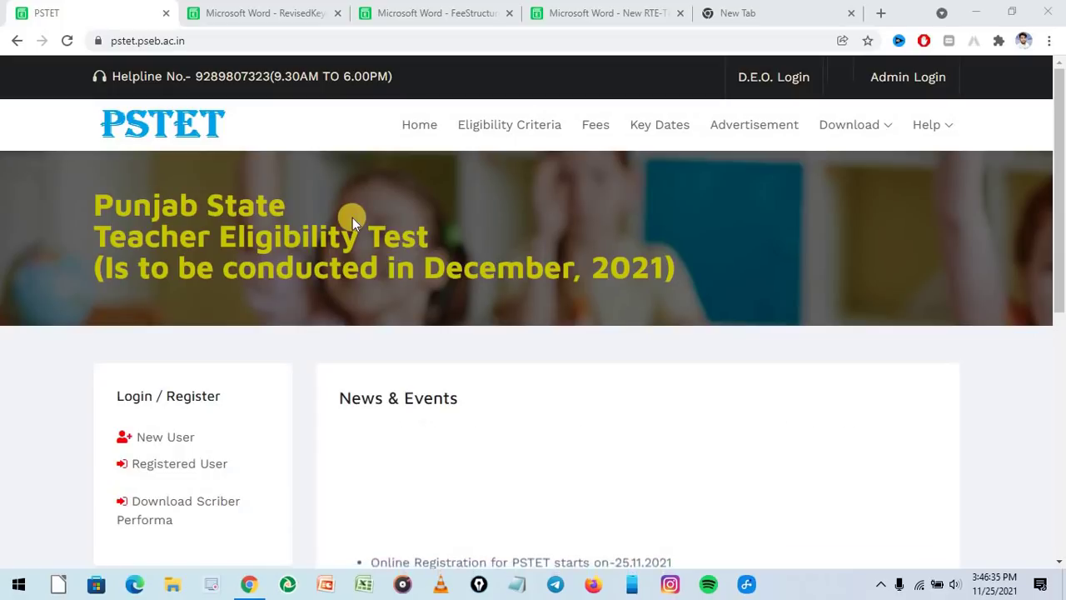
# Step: Open the PSTET December 2021 schedule of key dates PDF
pyautogui.click(270, 15)
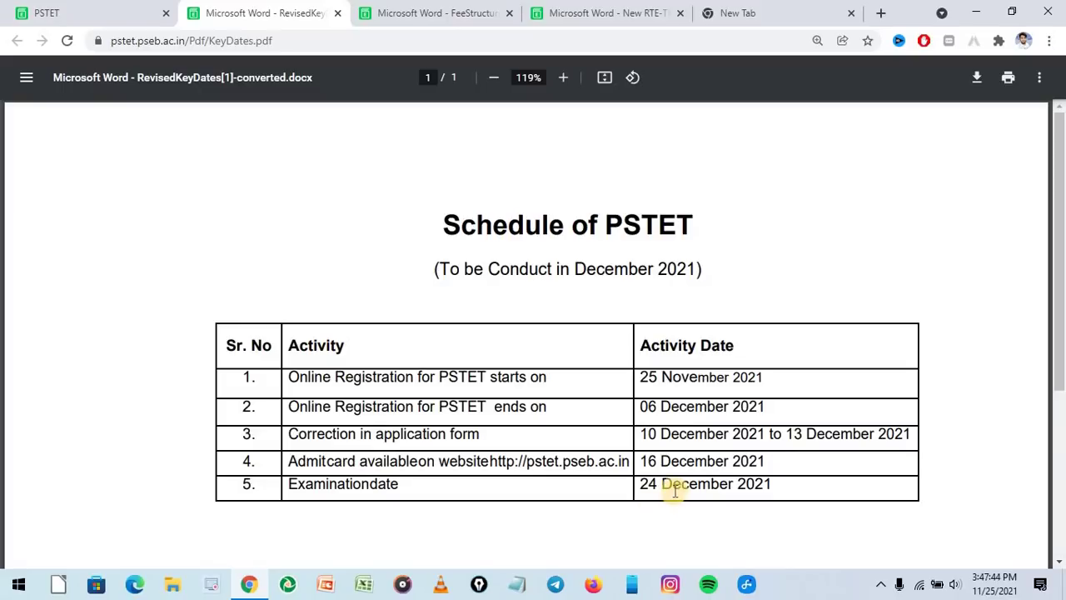
# Step: Open the PSTET fee structure PDF showing 900/600 per paper and NIL for ex-servicemen
pyautogui.click(441, 16)
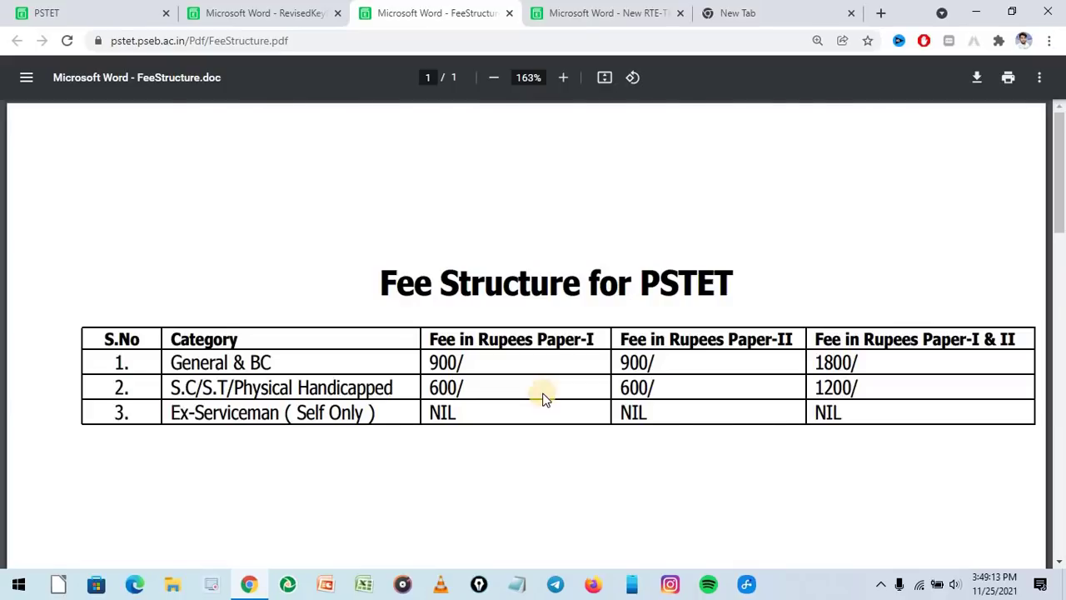
# Step: Switch to the RTE-TET guidelines PDF and scroll to the Paper II structure section
pyautogui.hotkey('ctrl', 'Tab')
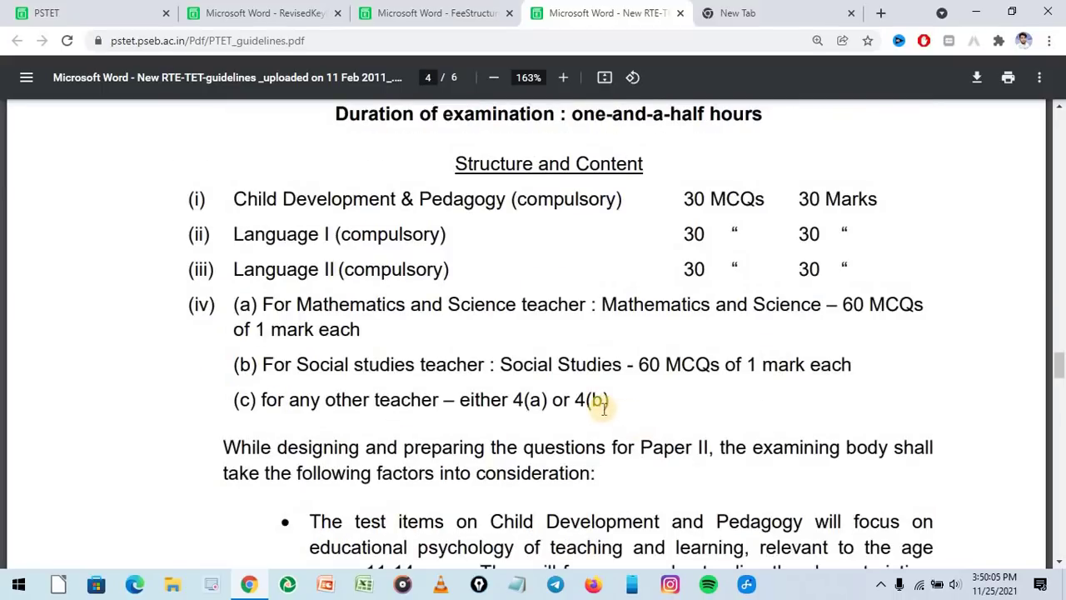
pyautogui.scroll(3, 600, 405)
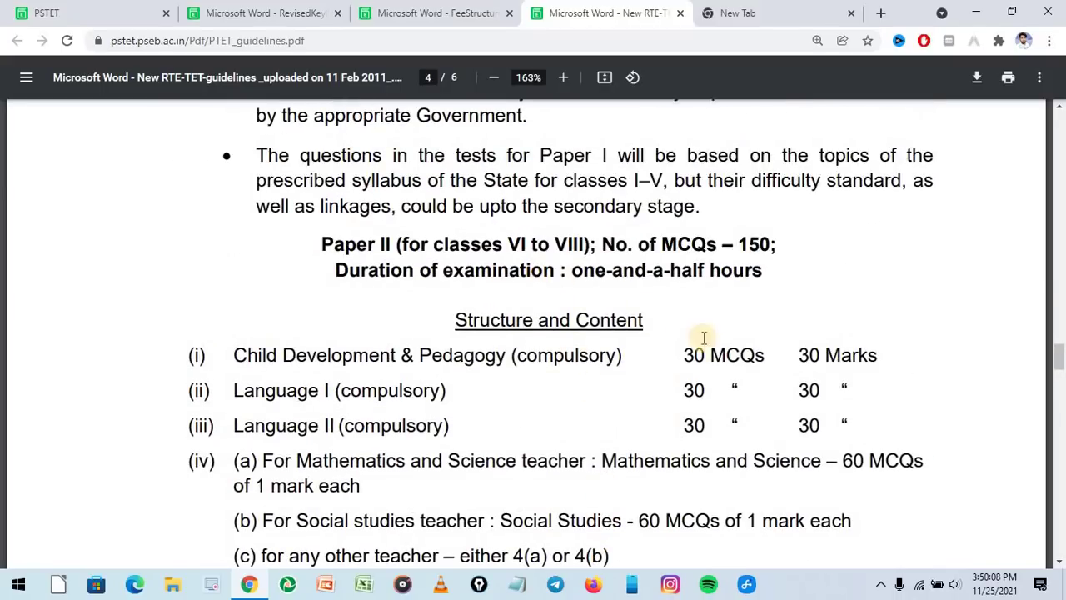
pyautogui.scroll(-1, 716, 353)
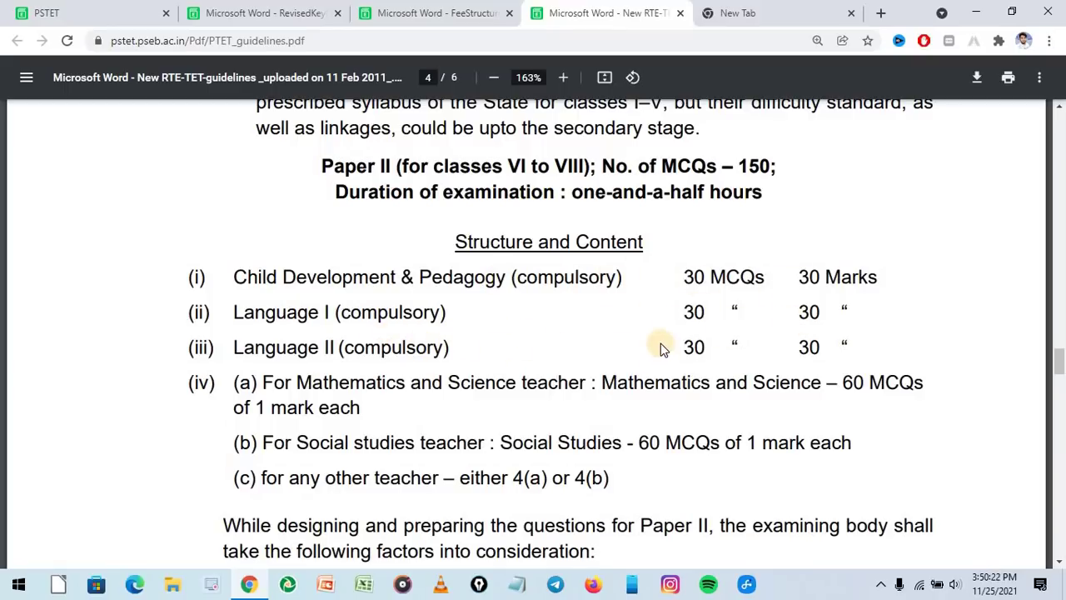
pyautogui.scroll(-1, 447, 342)
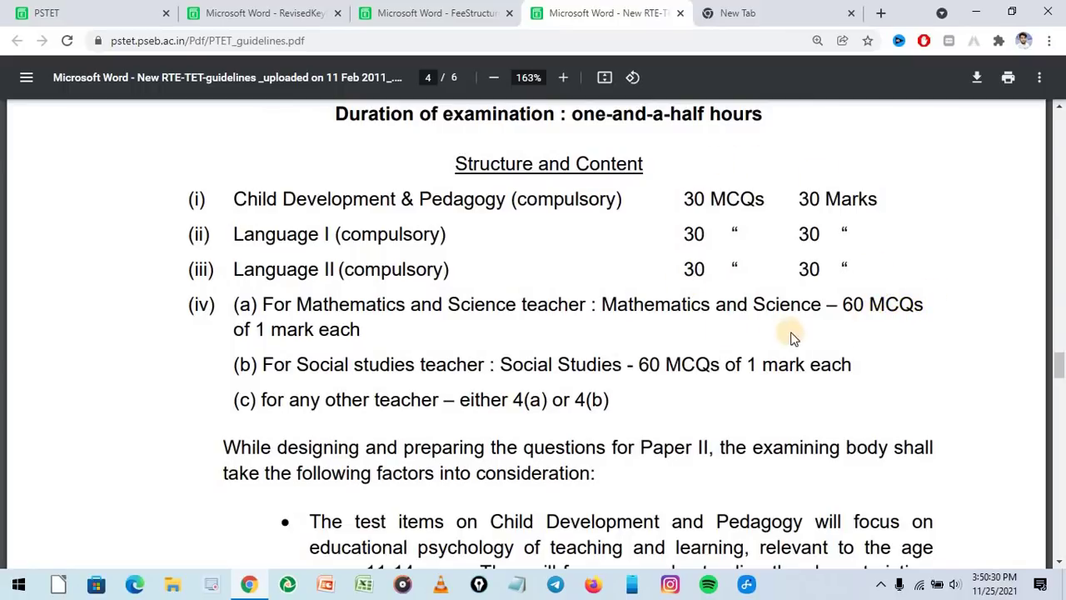
pyautogui.scroll(1, 725, 305)
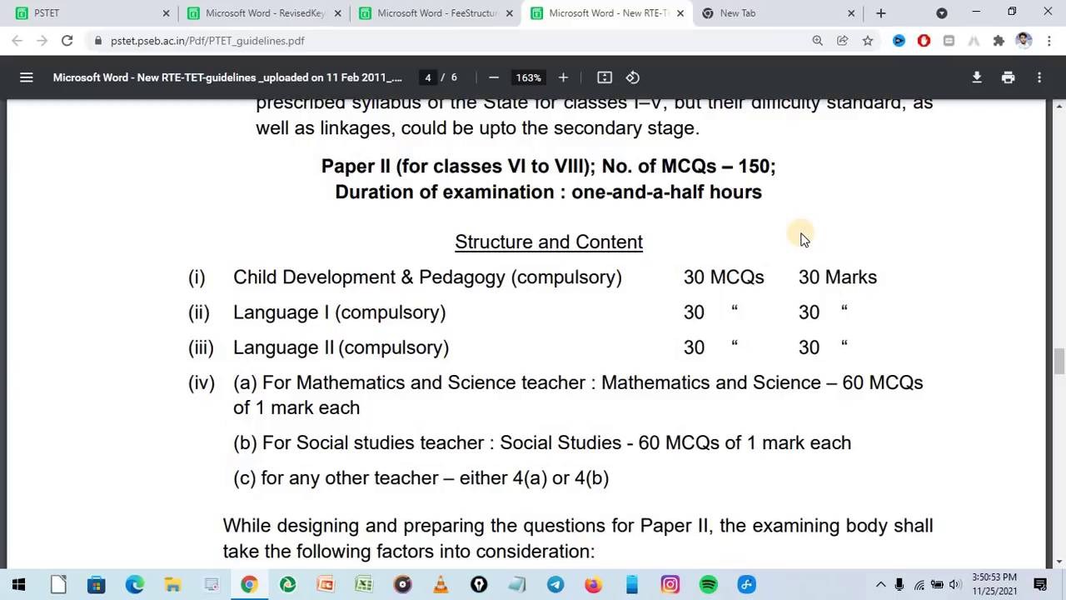
pyautogui.scroll(1, 802, 239)
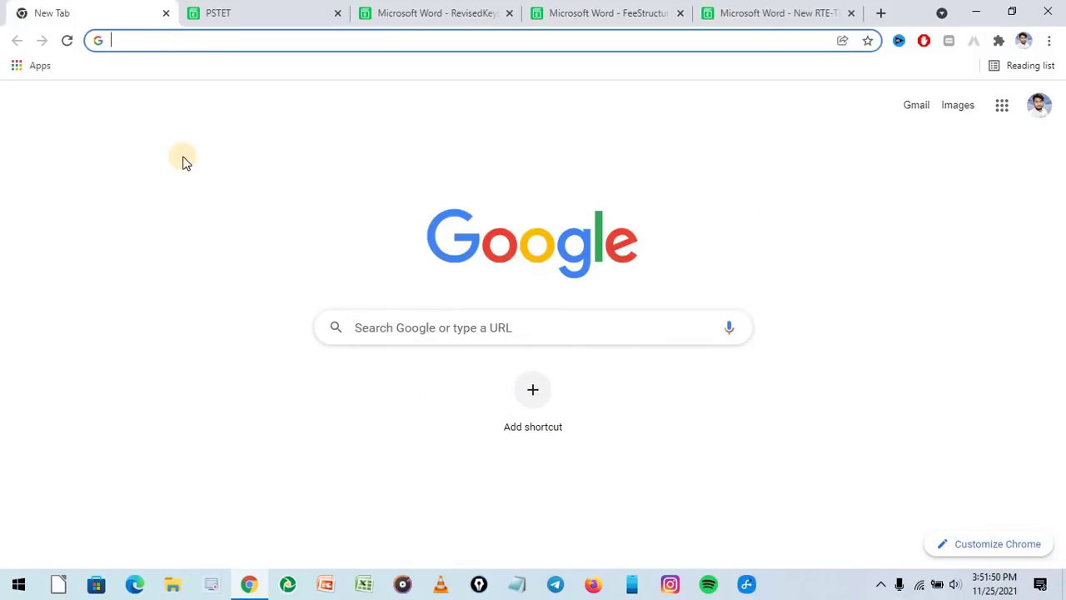
# Step: Search Google for 'pstet' and open the official pstet.pseb.ac.in result
pyautogui.write('pstet')
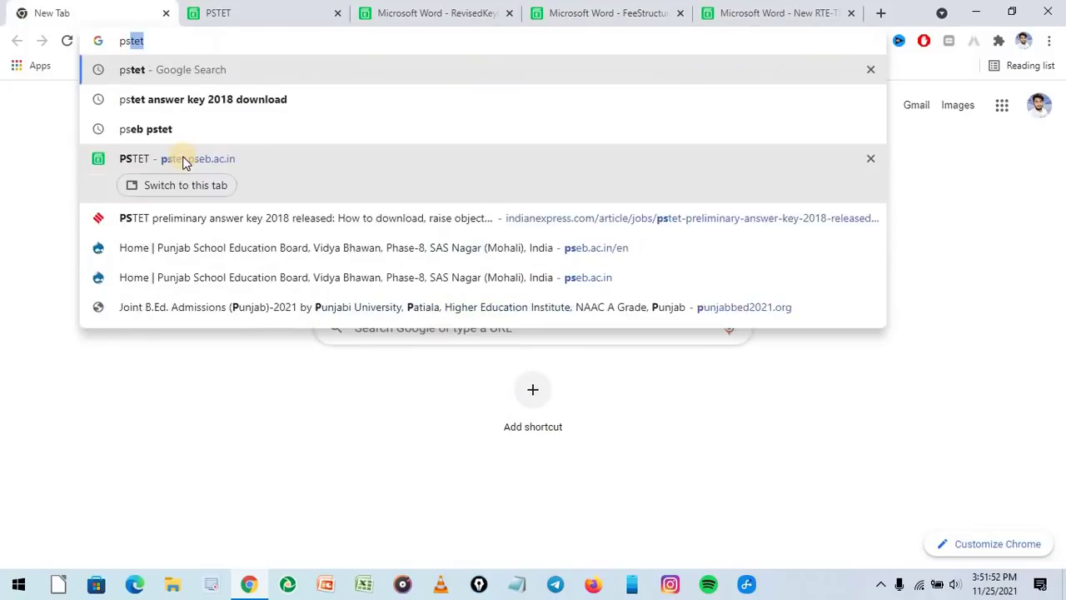
pyautogui.press('Return')
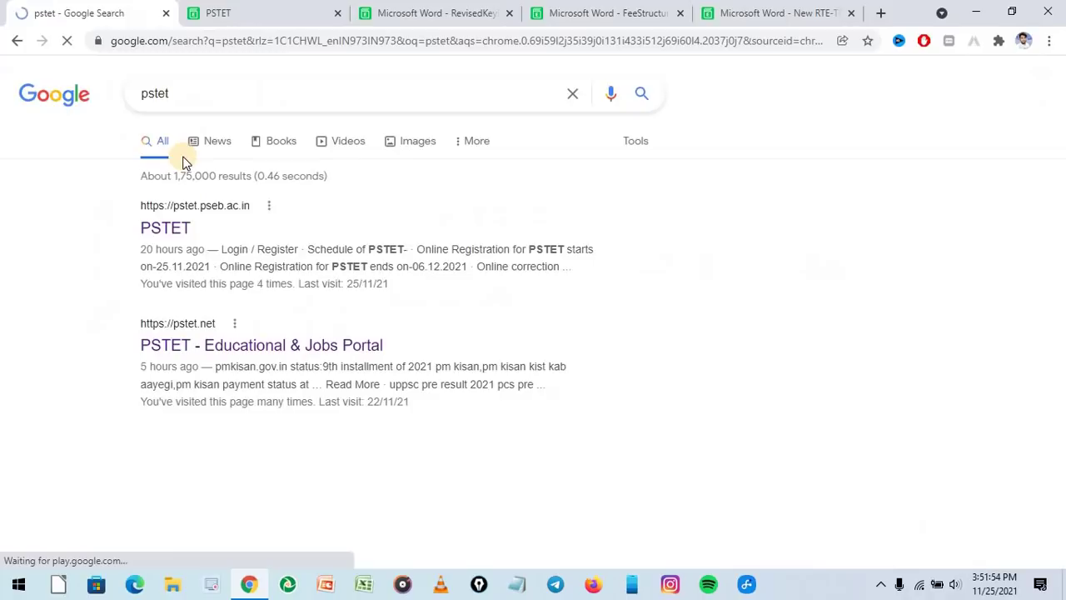
pyautogui.click(171, 232)
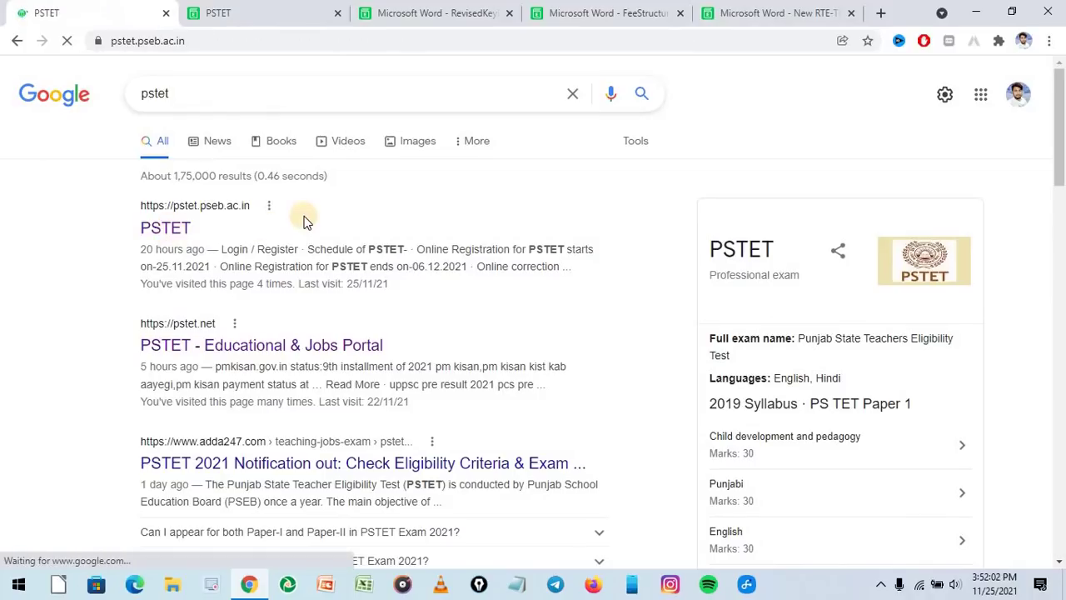
# Step: Review the PSTET application instructions page and choose New User registration
pyautogui.scroll(-3, 295, 245)
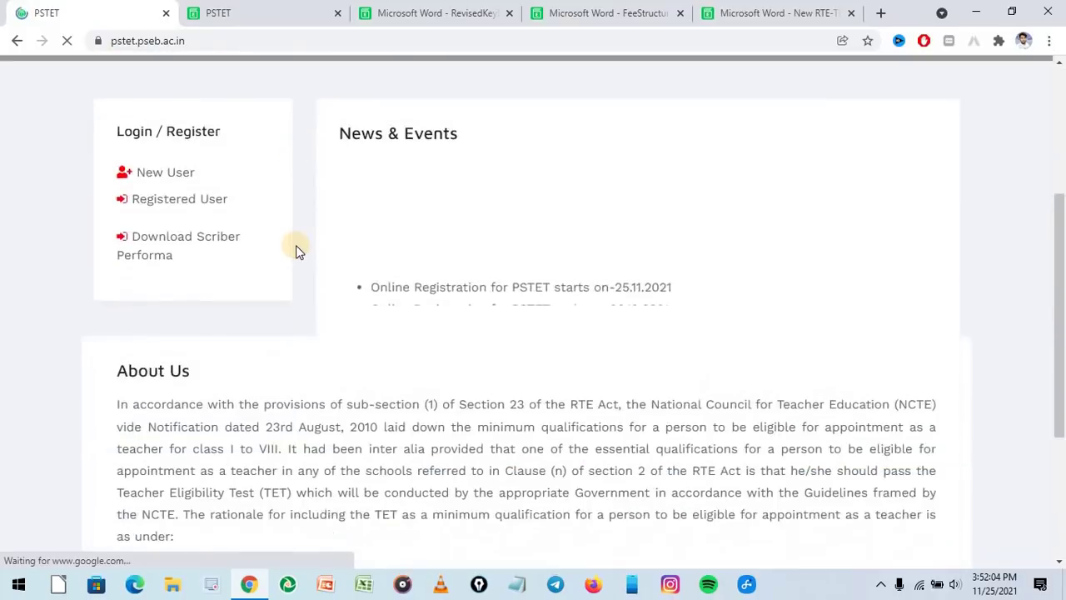
pyautogui.scroll(2, 295, 245)
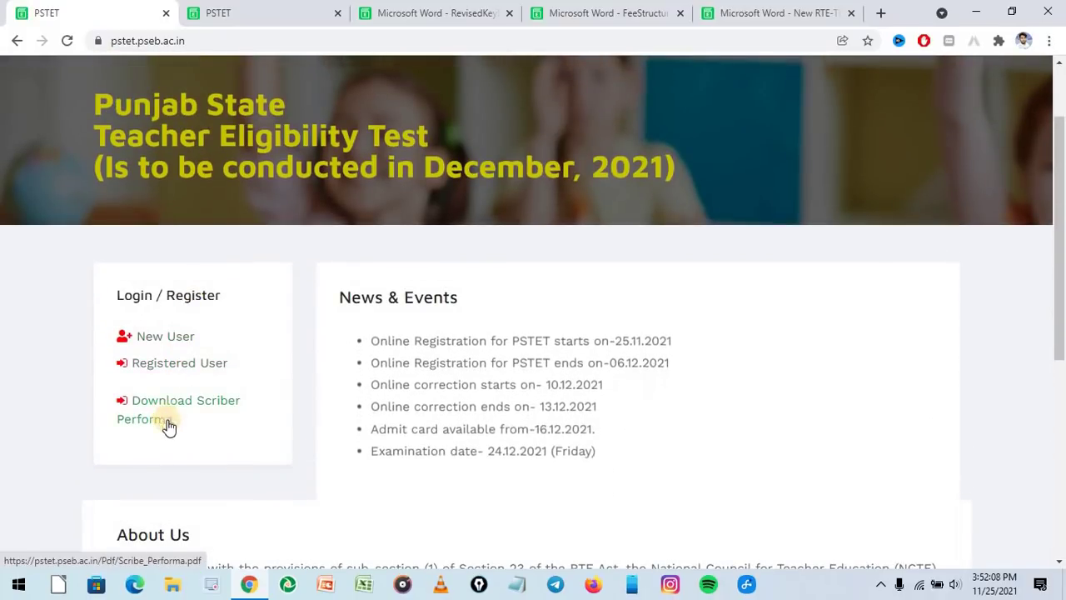
pyautogui.click(160, 345)
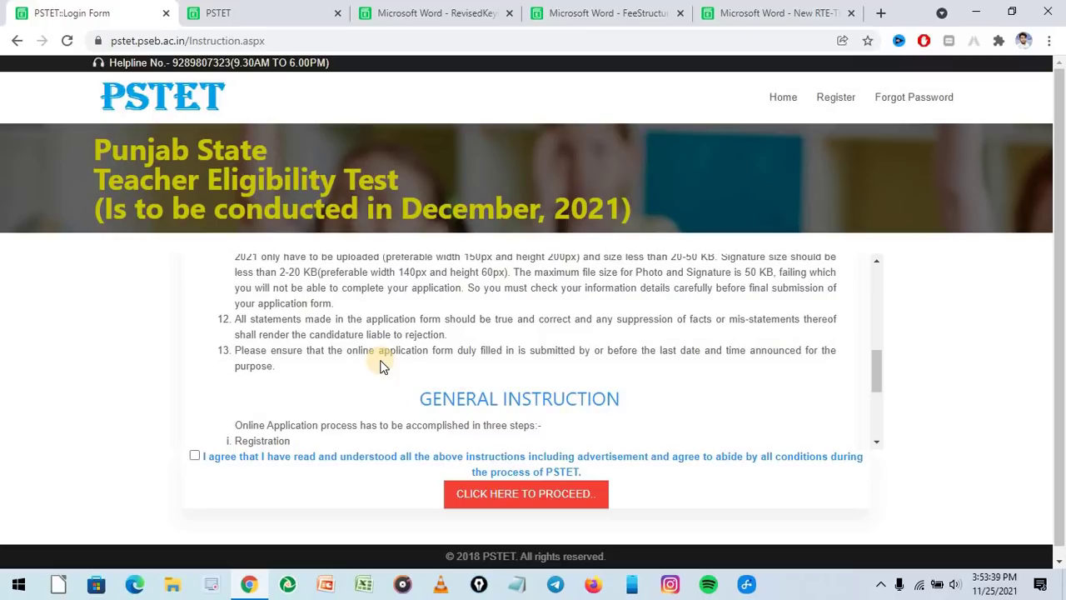
# Step: Agree to the application instructions and proceed to the Registration Form
pyautogui.click(195, 458)
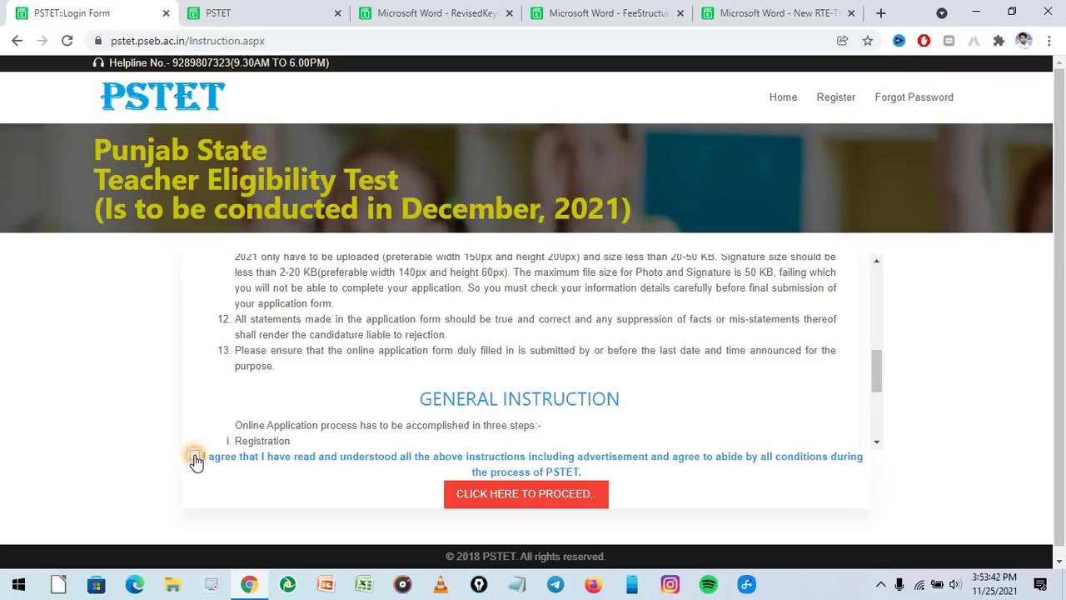
pyautogui.click(521, 498)
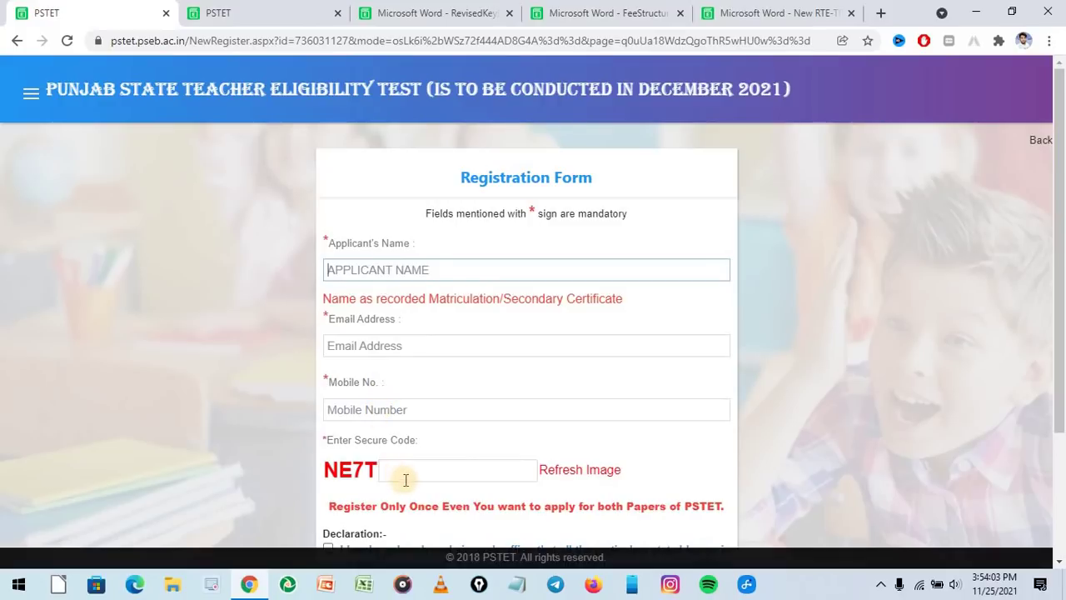
# Step: Enter the secure code and mobile number, affirm the declaration, and submit the registration
pyautogui.scroll(-1, 407, 475)
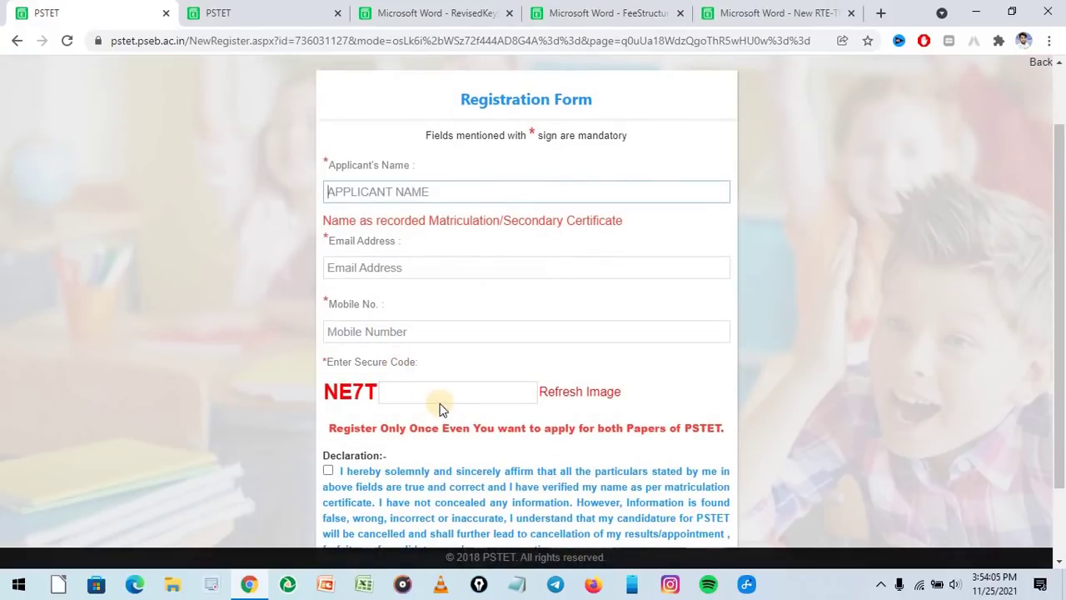
pyautogui.click(407, 392)
pyautogui.scroll(-1, 407, 393)
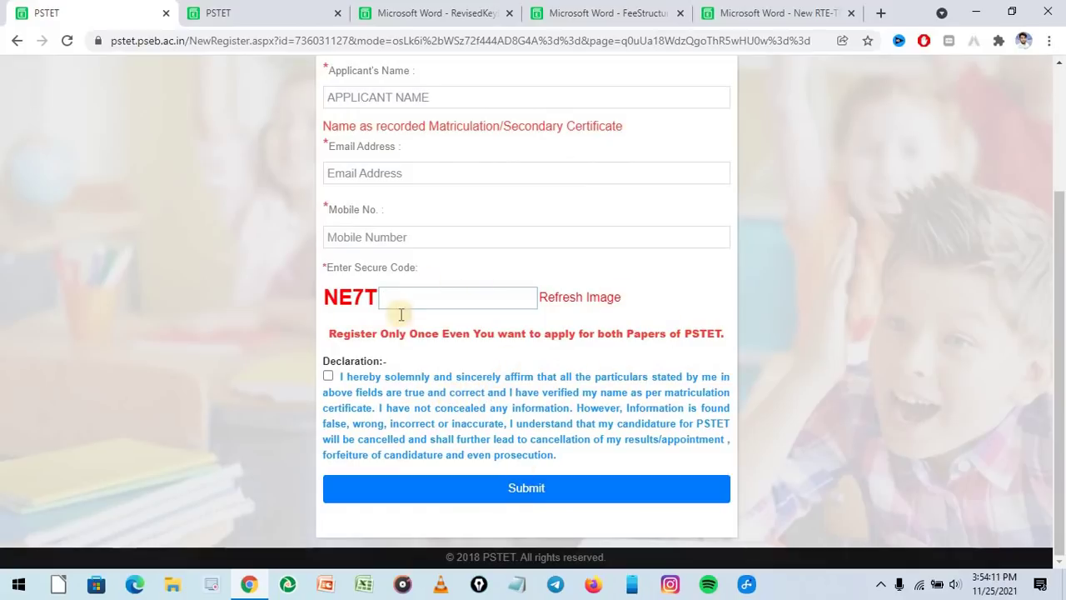
pyautogui.scroll(3, 587, 382)
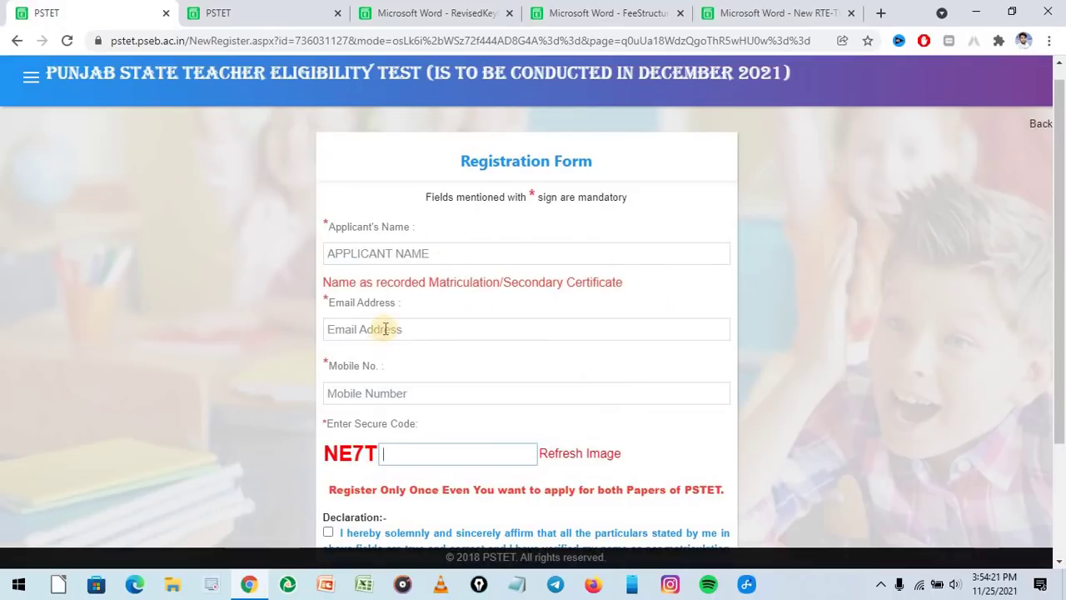
pyautogui.click(374, 393)
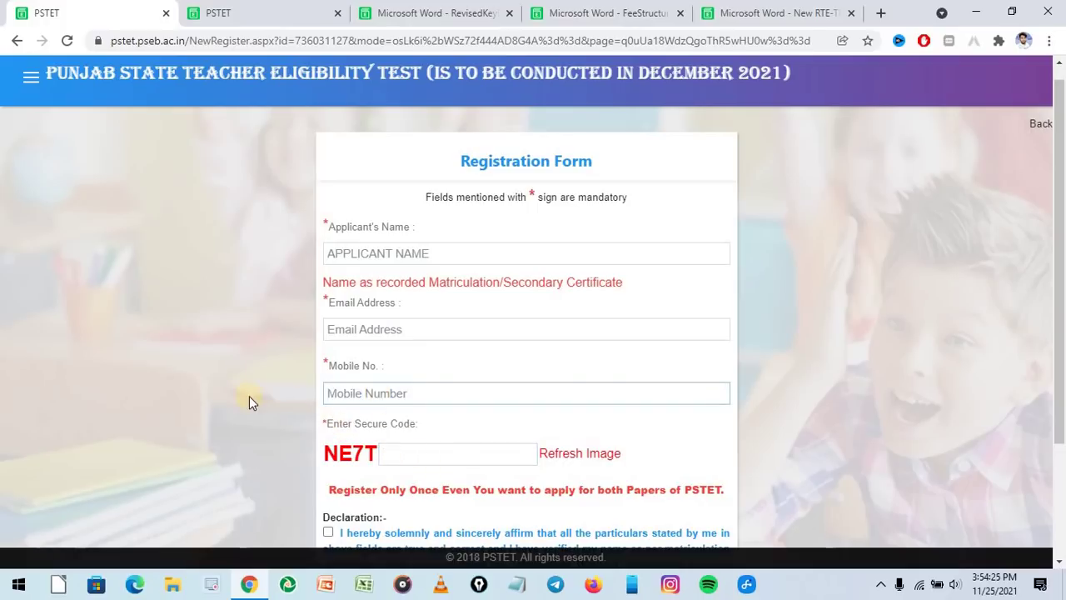
pyautogui.scroll(-1, 249, 398)
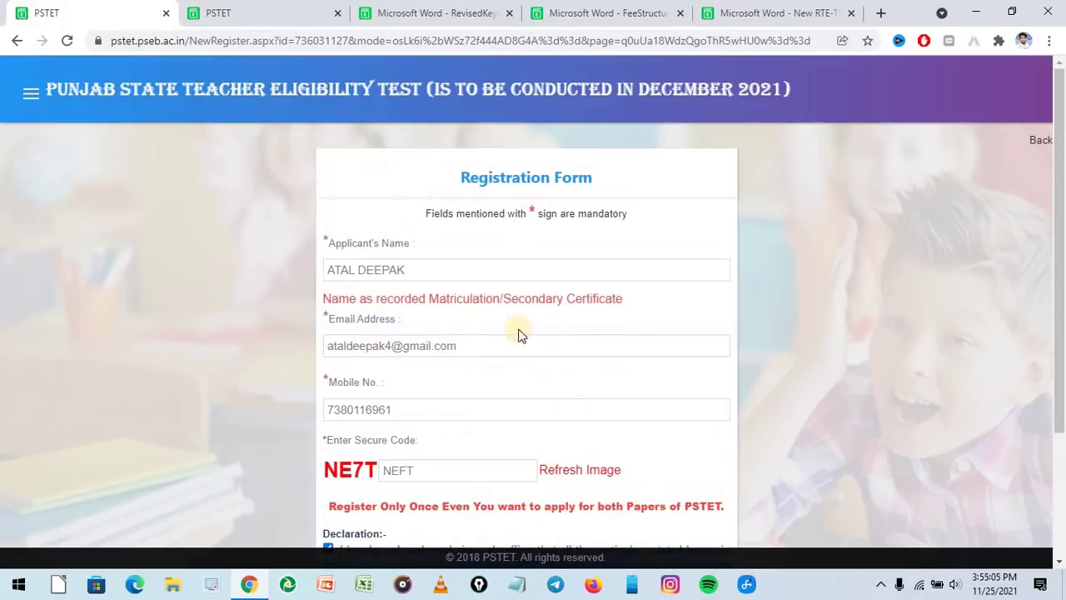
pyautogui.scroll(-1, 383, 275)
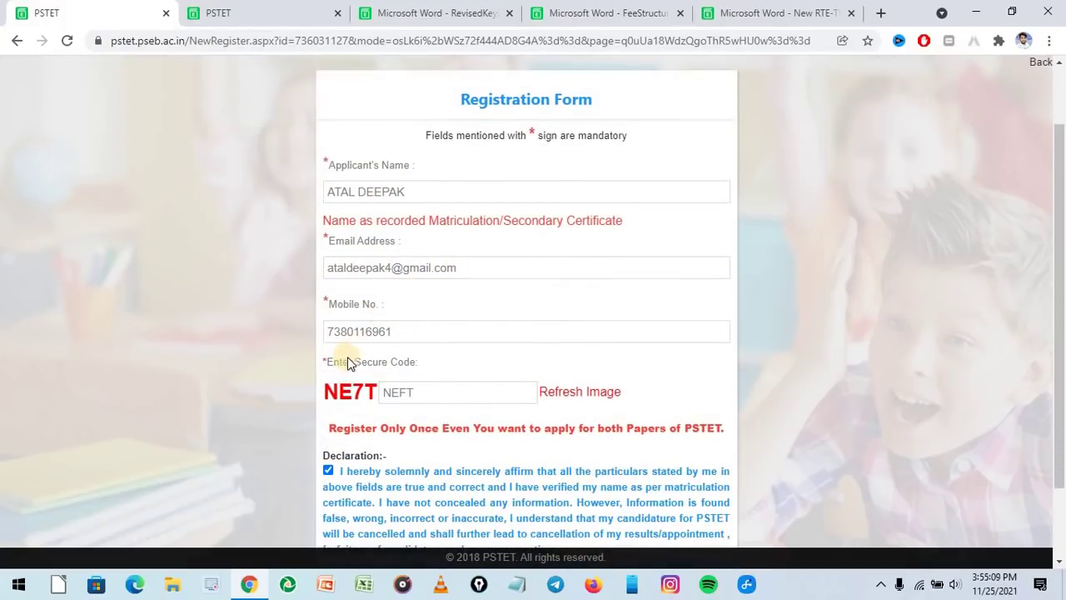
pyautogui.scroll(-1, 469, 359)
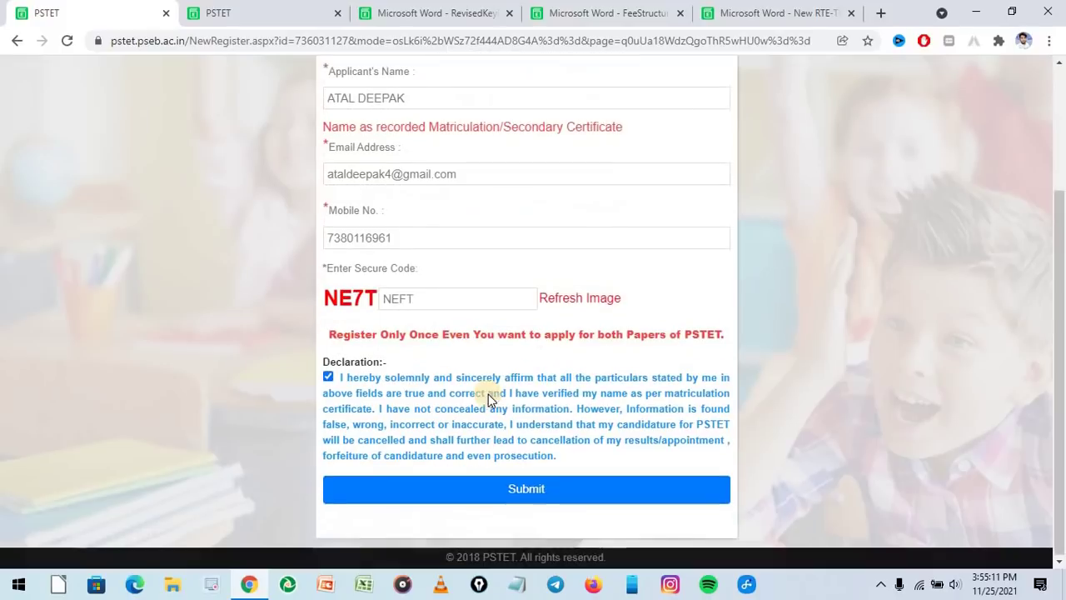
pyautogui.click(537, 493)
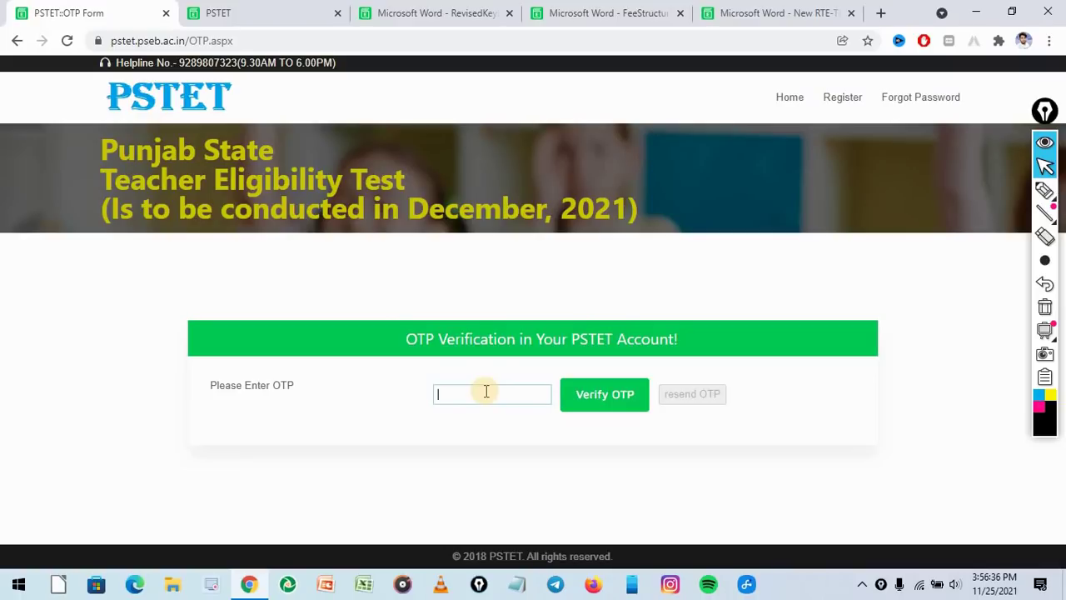
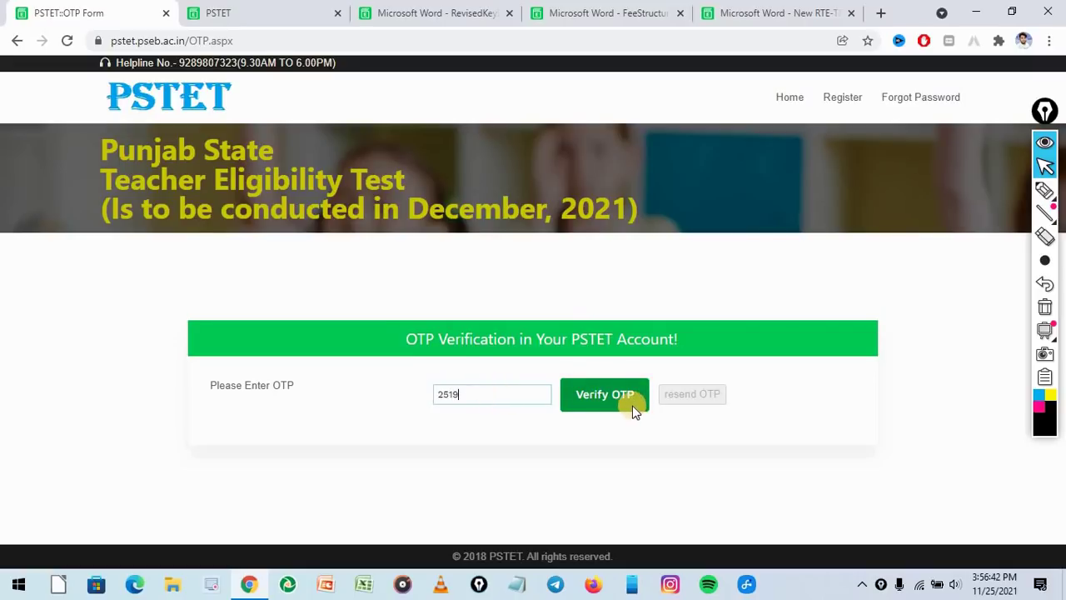
# Step: Enter the emailed one-time code in the OTP field and verify it
pyautogui.click(609, 402)
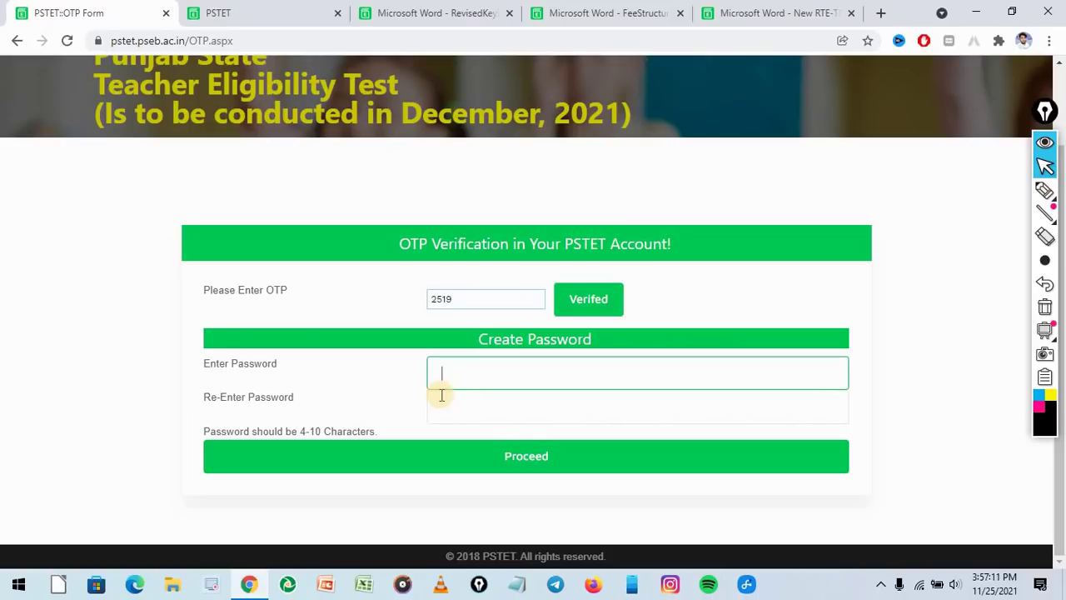
# Step: Save the new account password and proceed to the applicant status dashboard
pyautogui.click(529, 459)
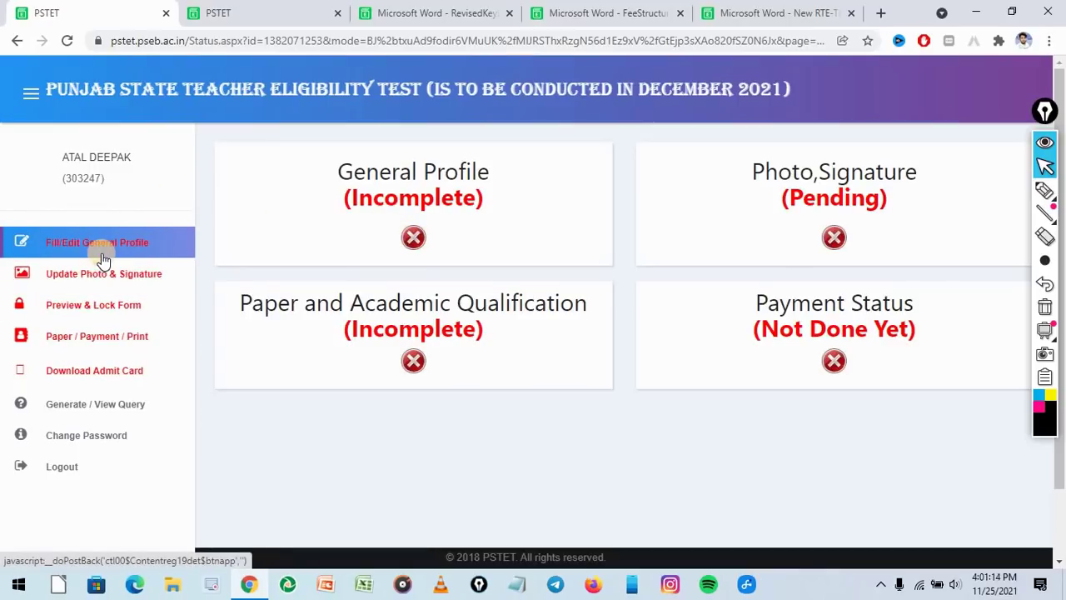
# Step: Open the General Profile form and review the Category, Gender and Marital Status options
pyautogui.click(152, 246)
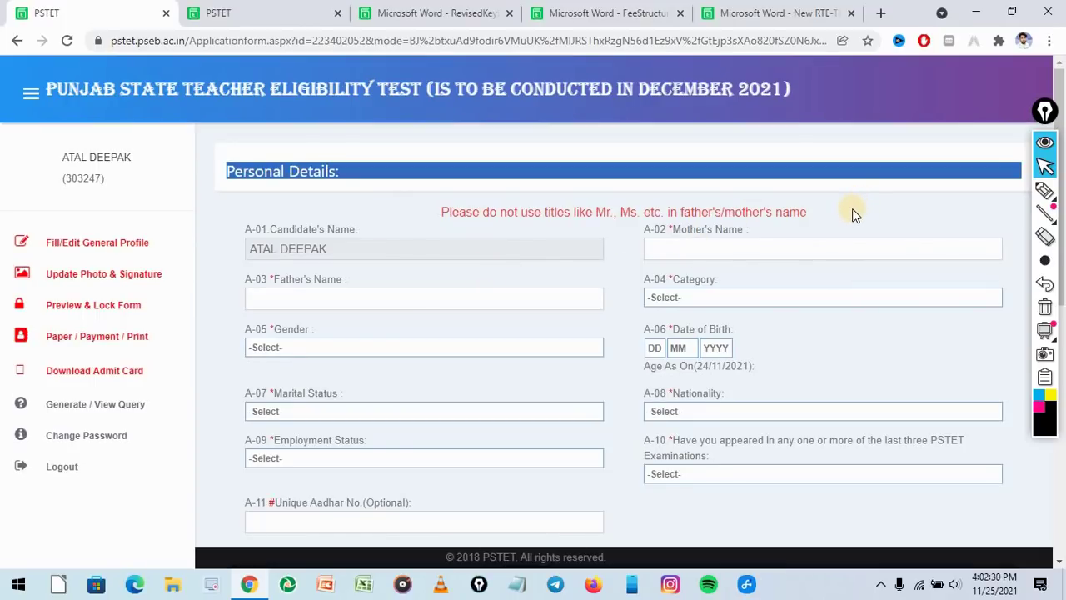
pyautogui.click(705, 299)
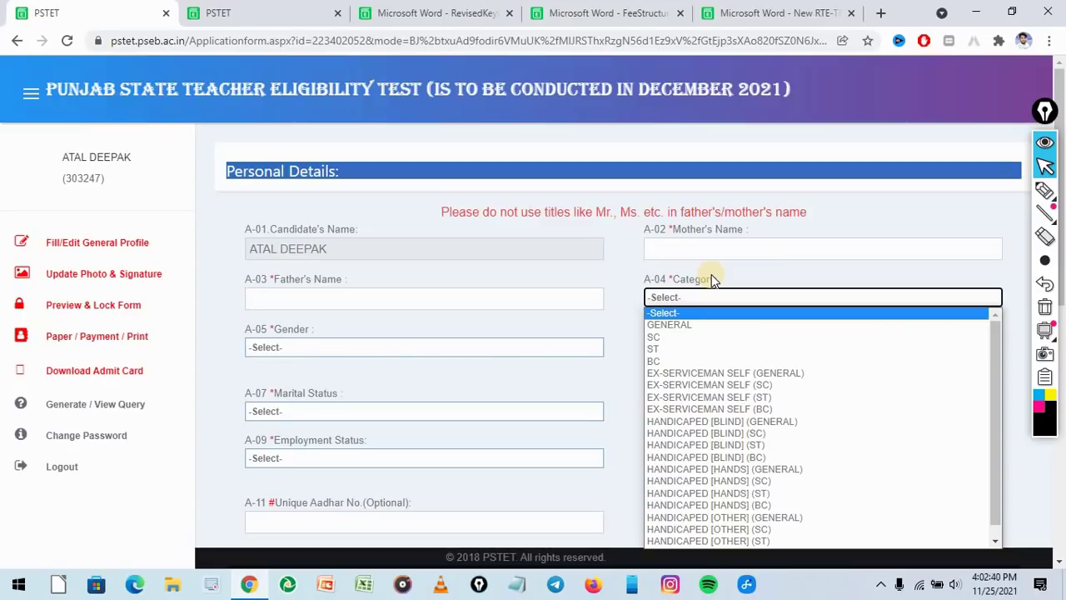
pyautogui.click(709, 278)
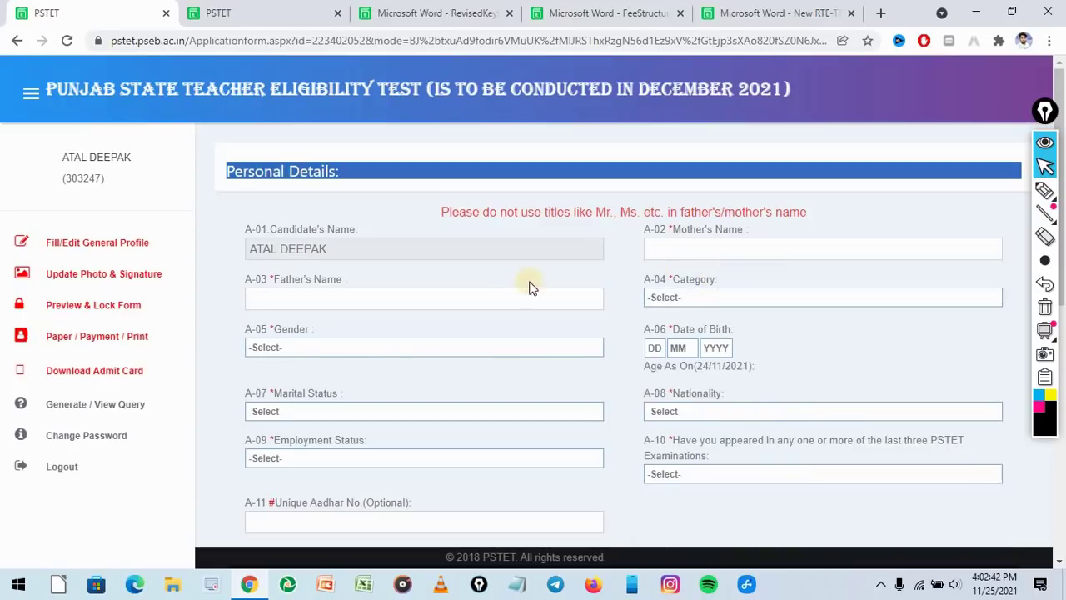
pyautogui.scroll(-2, 324, 206)
pyautogui.click(317, 193)
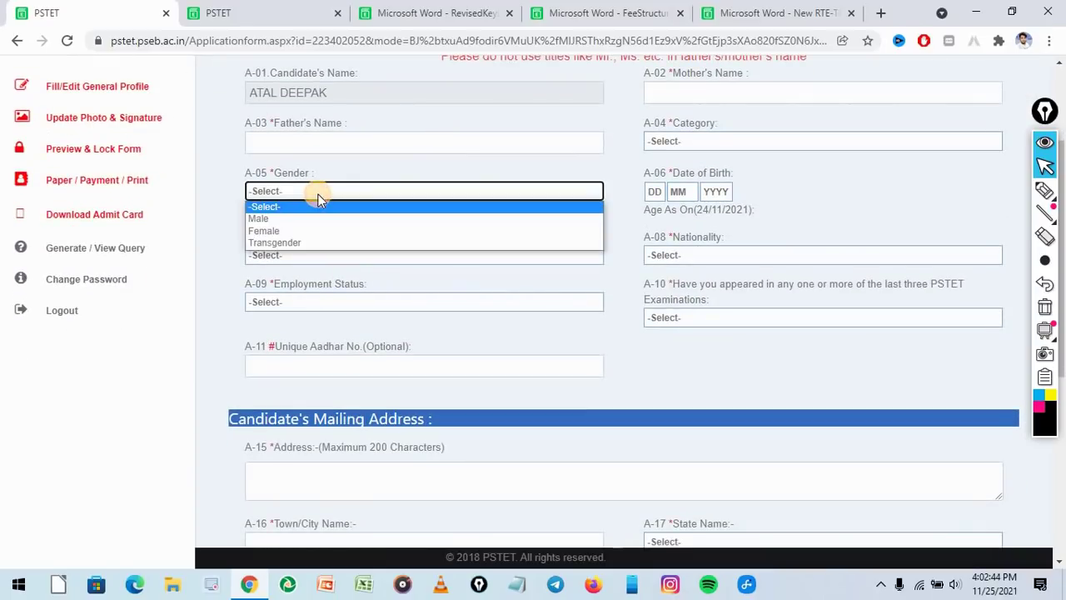
pyautogui.click(667, 193)
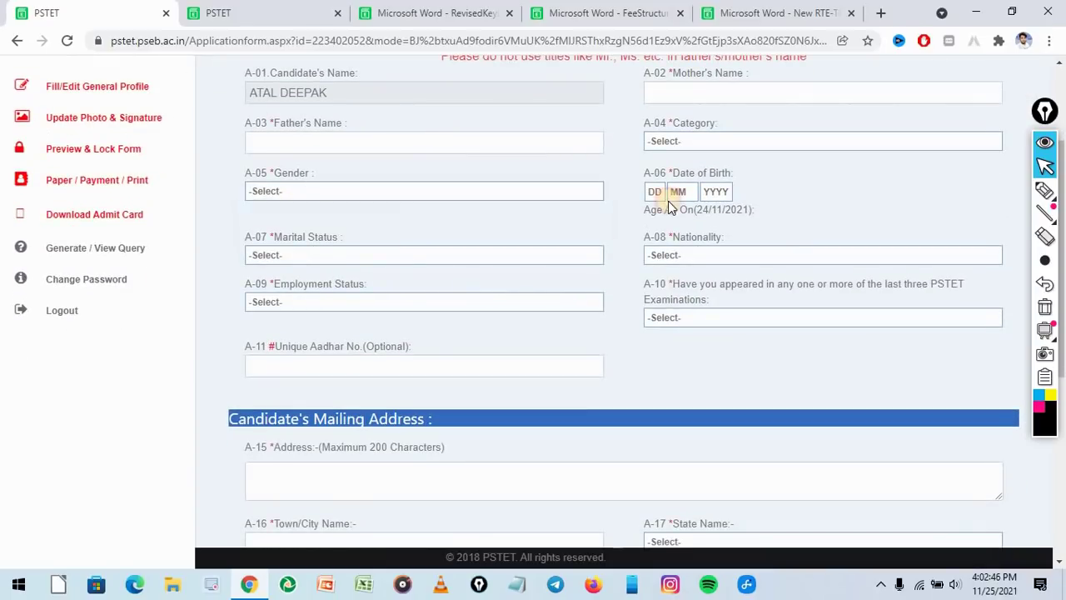
pyautogui.click(371, 259)
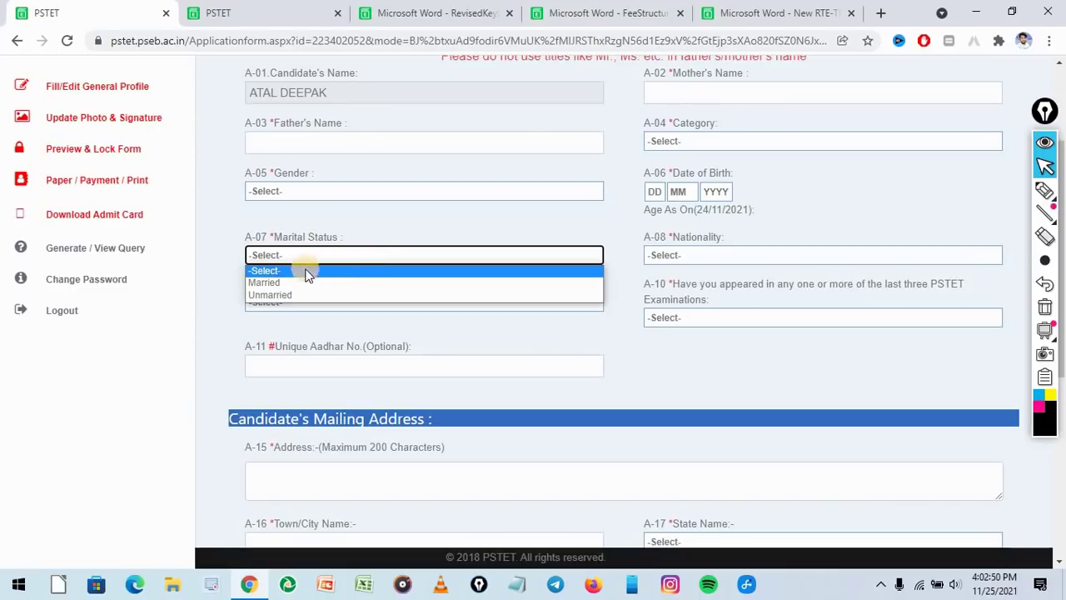
pyautogui.click(392, 232)
# Step: Set nationality to Indian, then review the employment status and previous PSTET attempts options
pyautogui.click(683, 256)
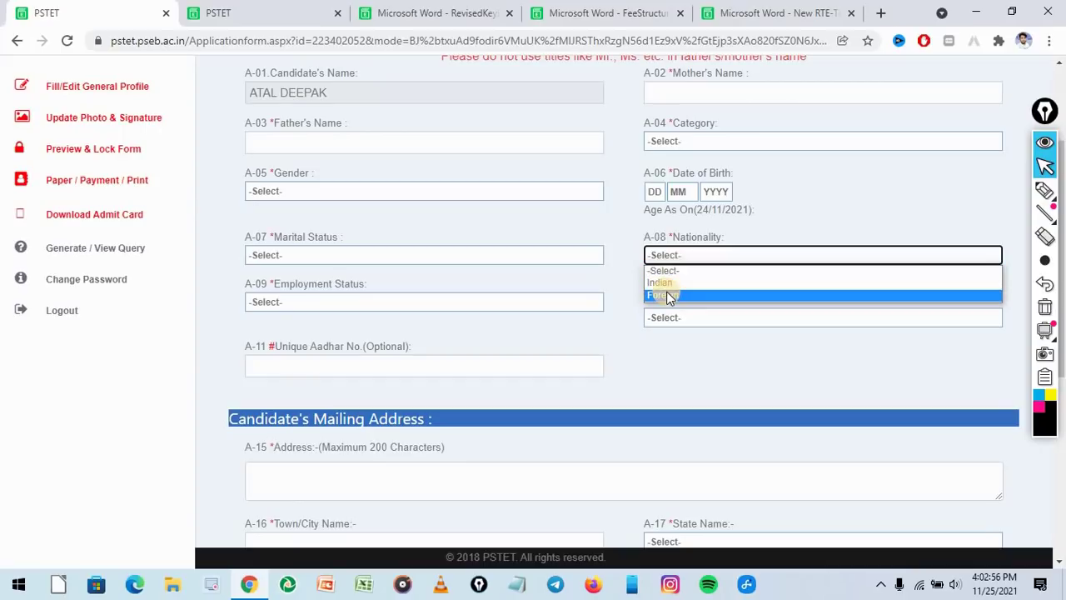
pyautogui.click(671, 287)
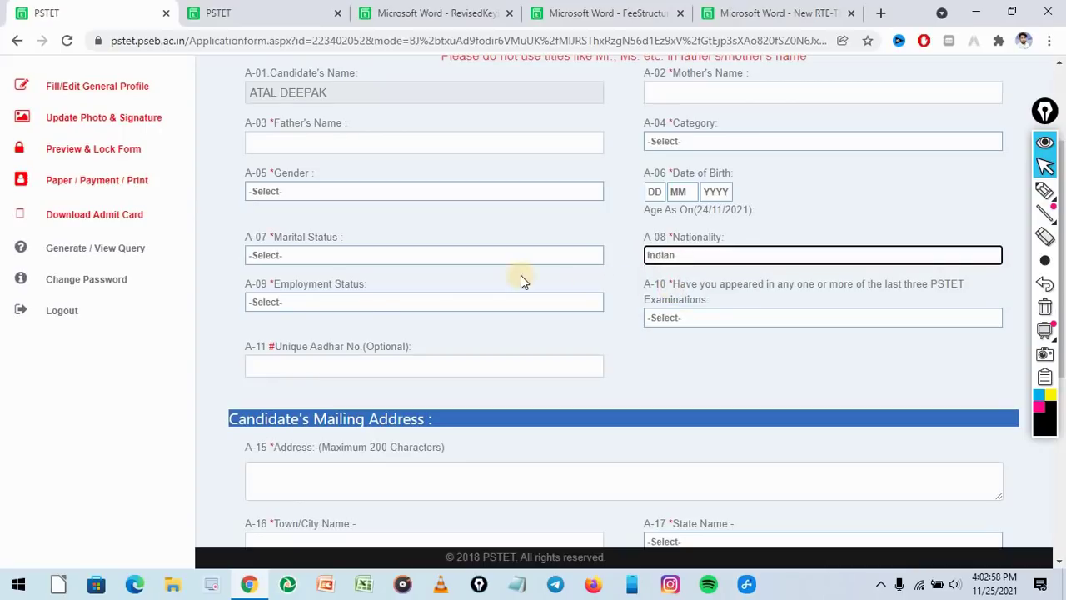
pyautogui.scroll(-1, 302, 241)
pyautogui.click(313, 223)
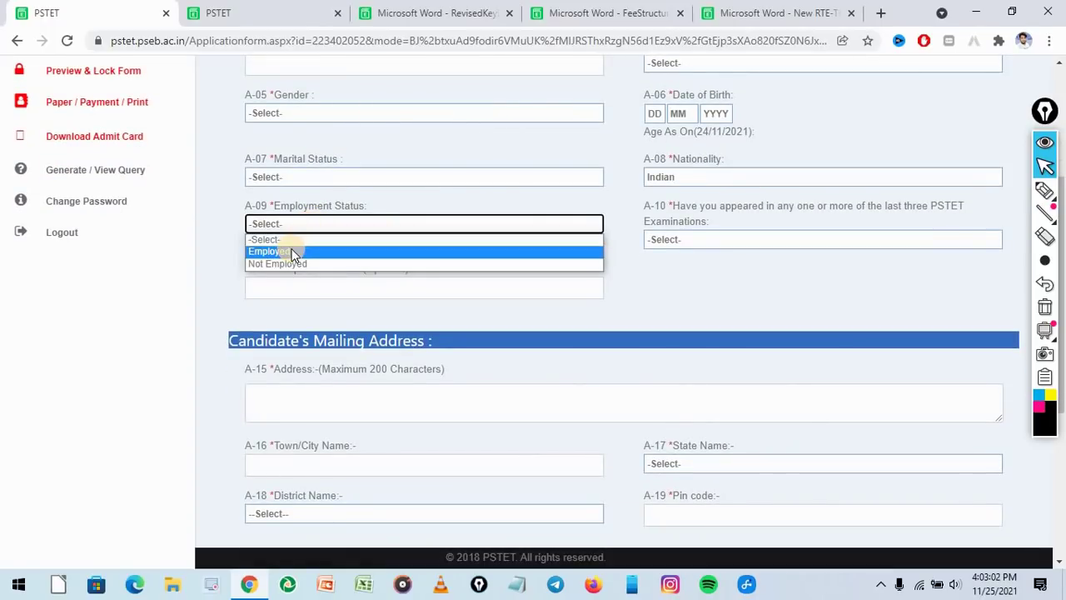
pyautogui.click(225, 261)
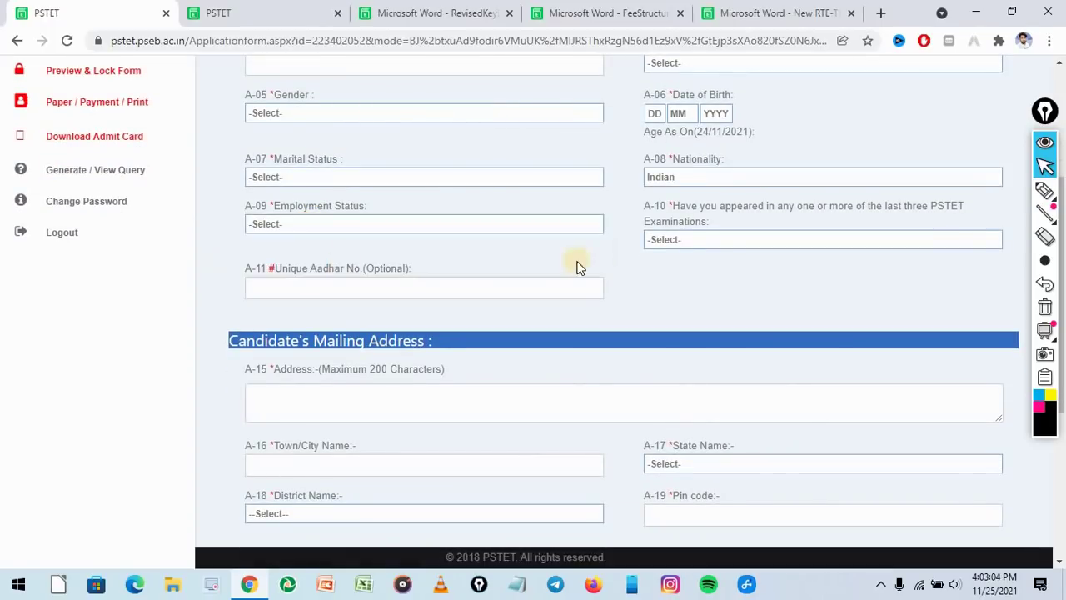
pyautogui.click(720, 240)
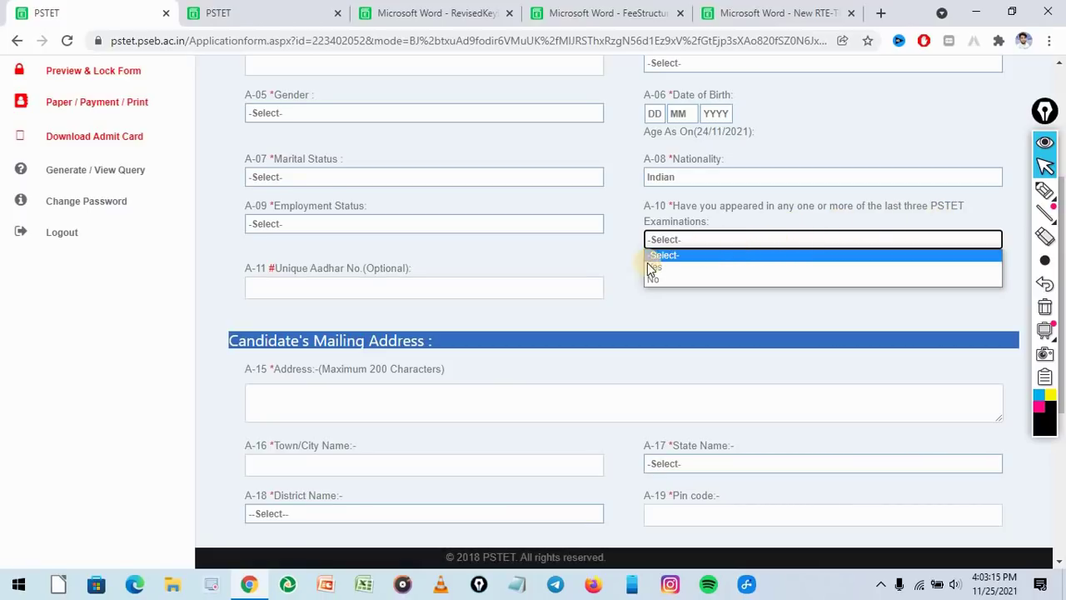
pyautogui.click(655, 305)
pyautogui.scroll(-2, 292, 300)
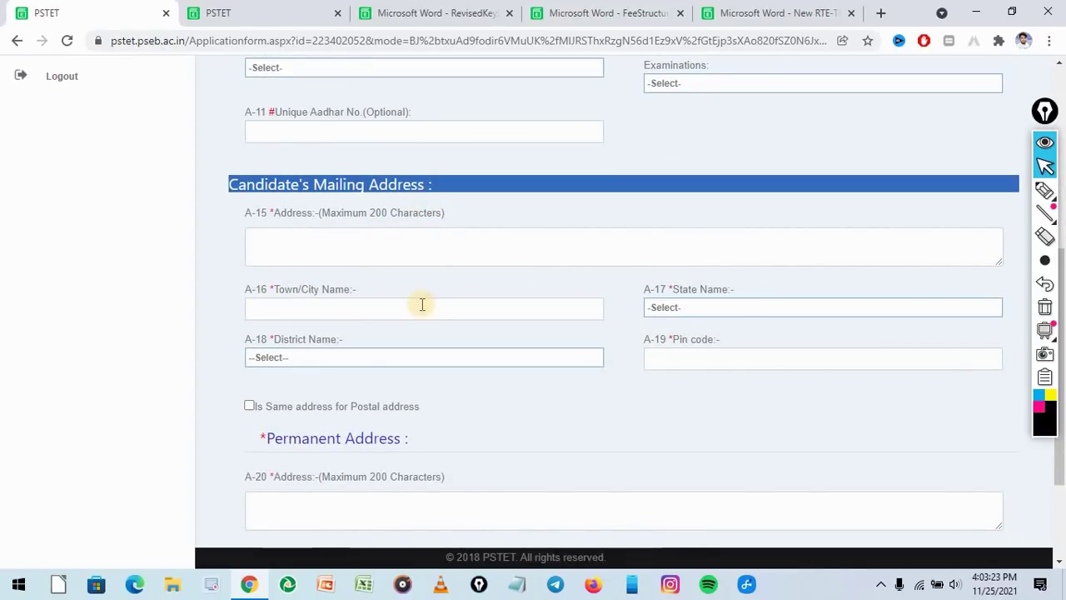
# Step: Scroll down the general profile form toward the address fields
pyautogui.scroll(-2, 423, 304)
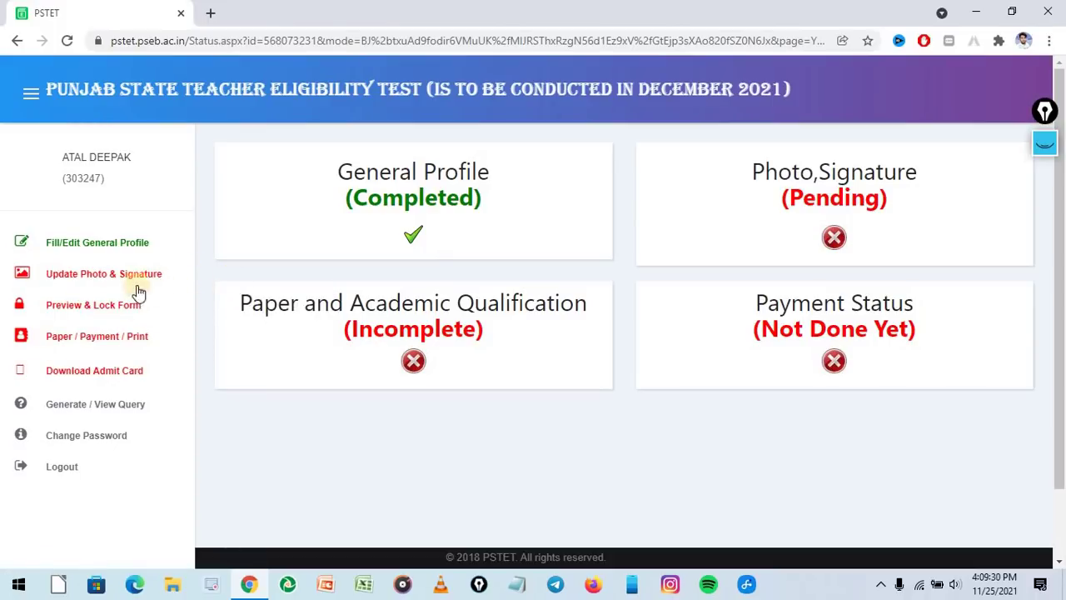
# Step: Open the Update Photo & Signature page, which requires a 15KB-50KB photo and 5KB-30KB signature
pyautogui.click(78, 277)
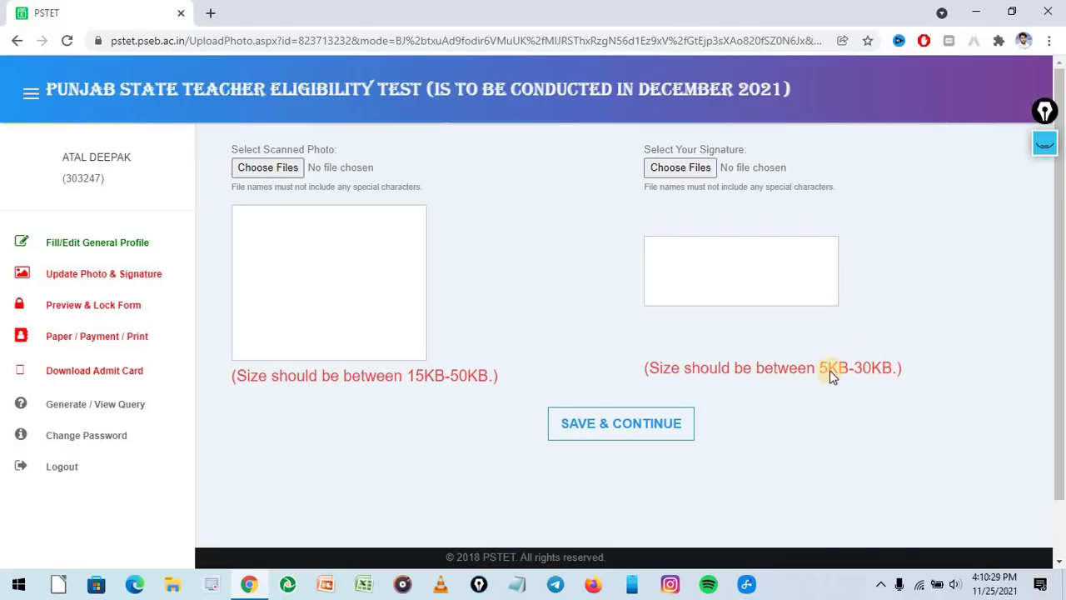
pyautogui.click(280, 173)
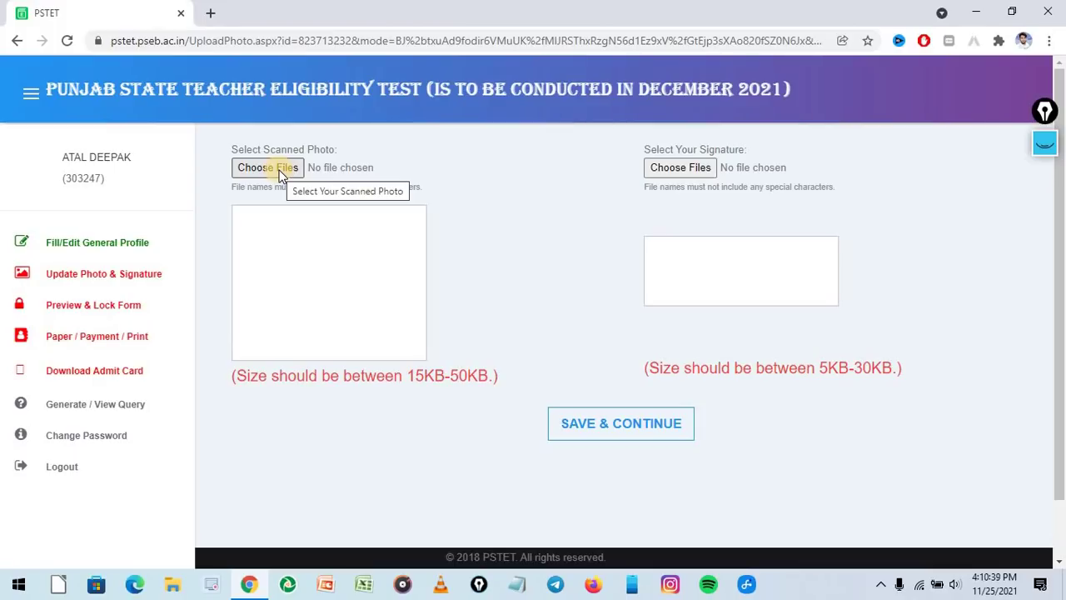
# Step: Upload aaaaa.jpg from Local Disk (H:) as the scanned photo
pyautogui.click(280, 174)
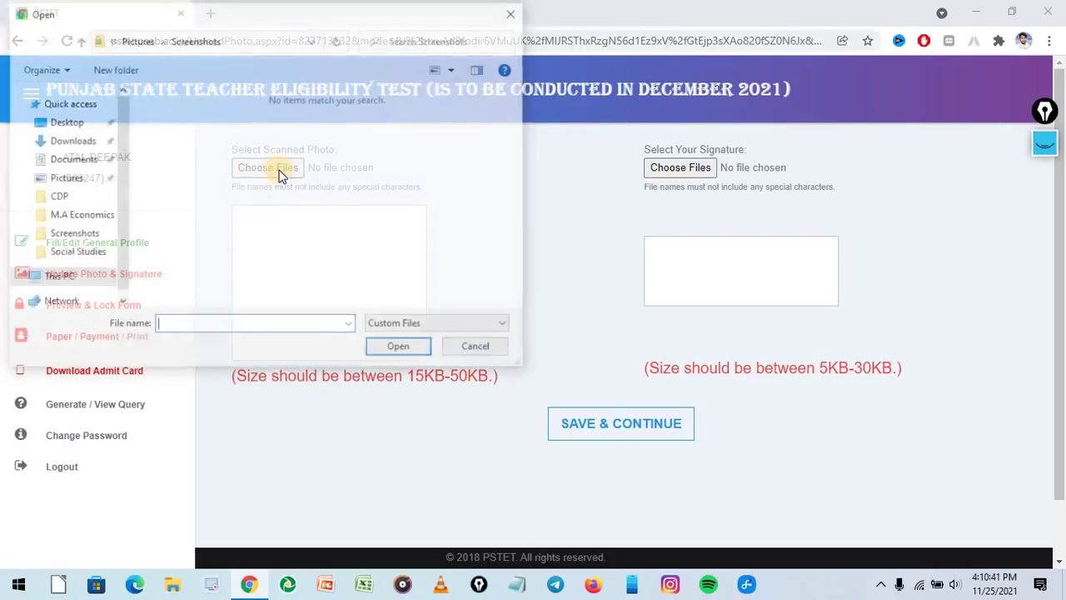
pyautogui.click(77, 276)
pyautogui.scroll(-5, 232, 205)
pyautogui.doubleClick(252, 281)
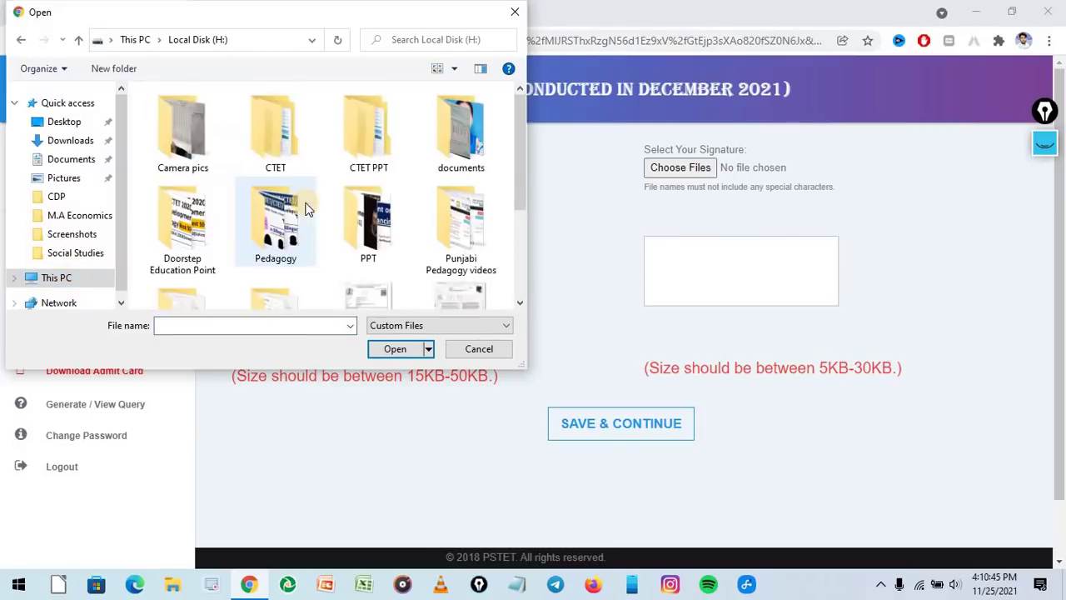
pyautogui.scroll(-2, 305, 208)
pyautogui.click(183, 260)
pyautogui.click(393, 348)
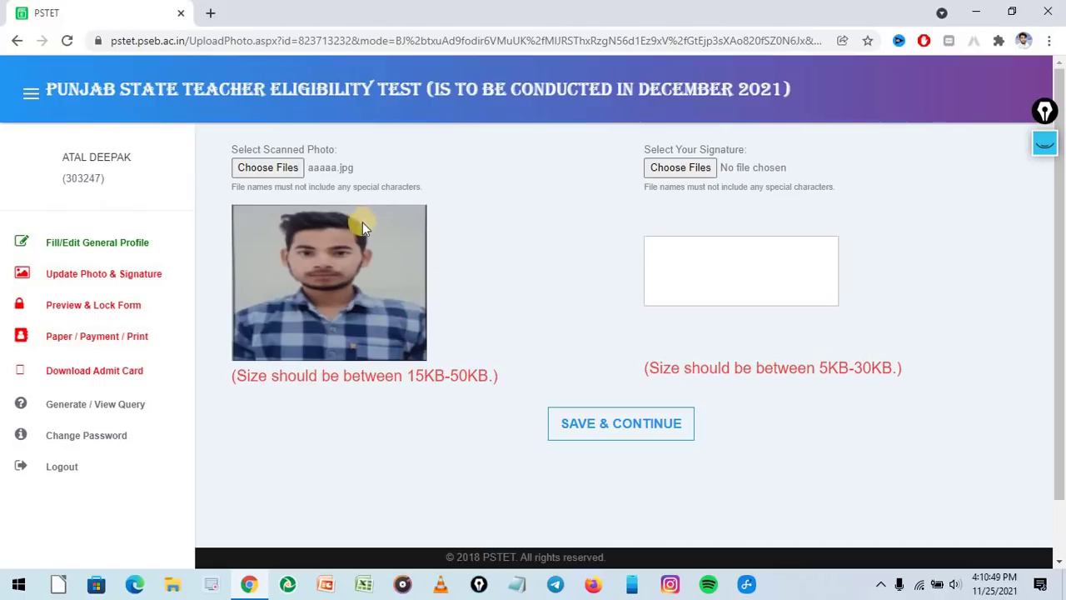
# Step: Upload abc.jpg as the signature and submit both with SAVE & CONTINUE
pyautogui.click(684, 168)
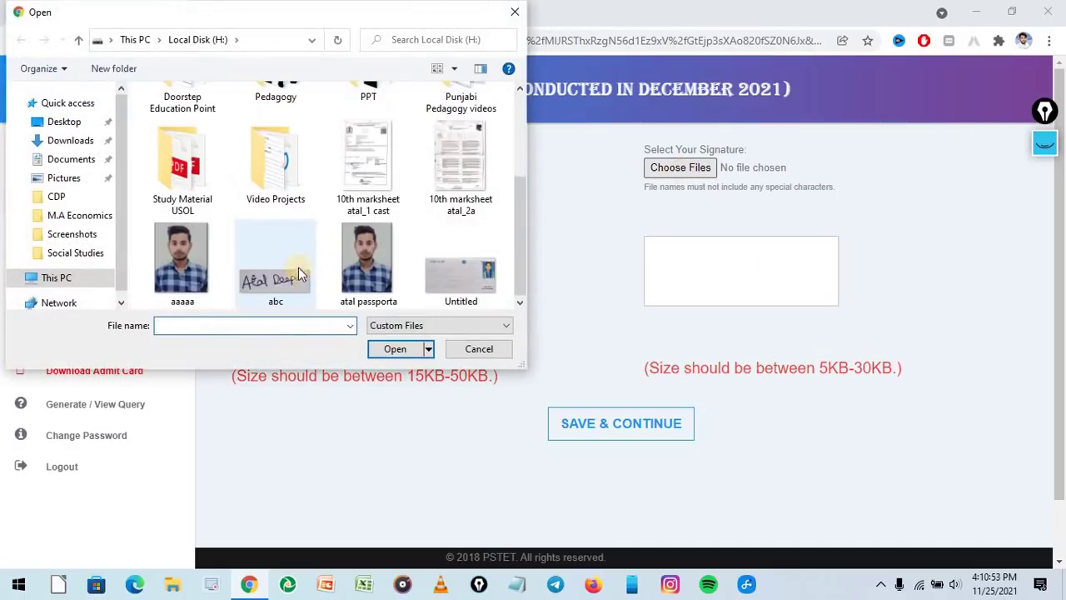
pyautogui.click(271, 265)
pyautogui.click(395, 349)
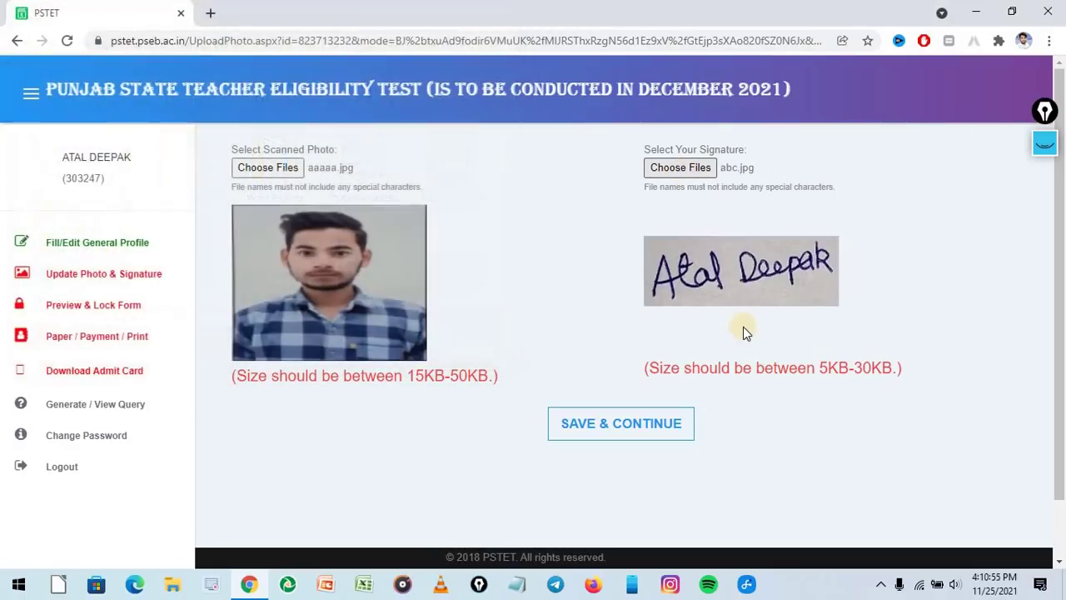
pyautogui.scroll(-1, 725, 337)
pyautogui.click(562, 364)
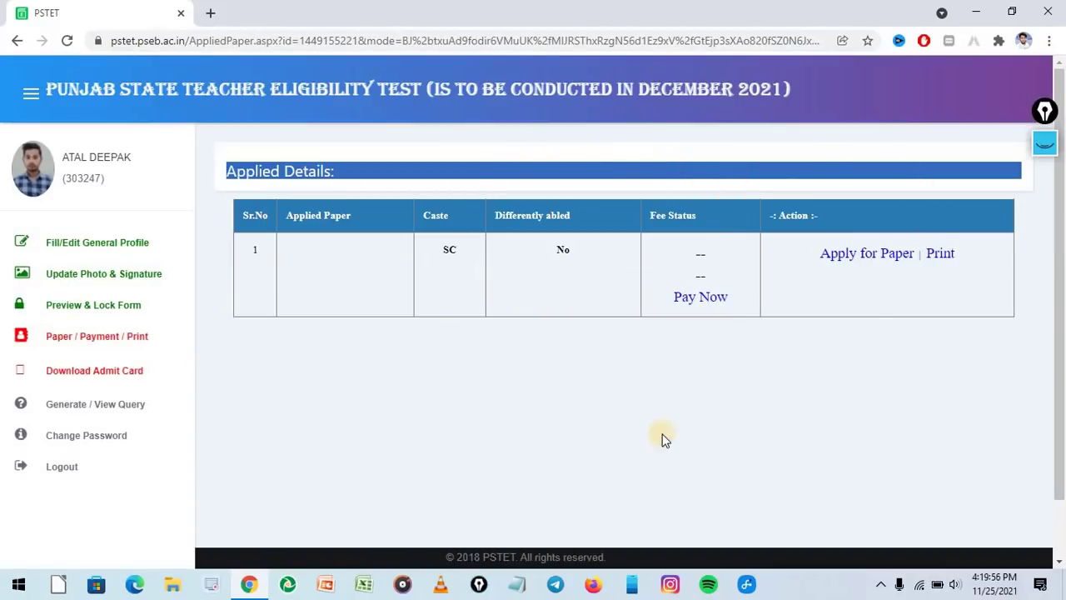
# Step: Start a paper application for the SC candidate's entry with Apply for Paper
pyautogui.click(862, 258)
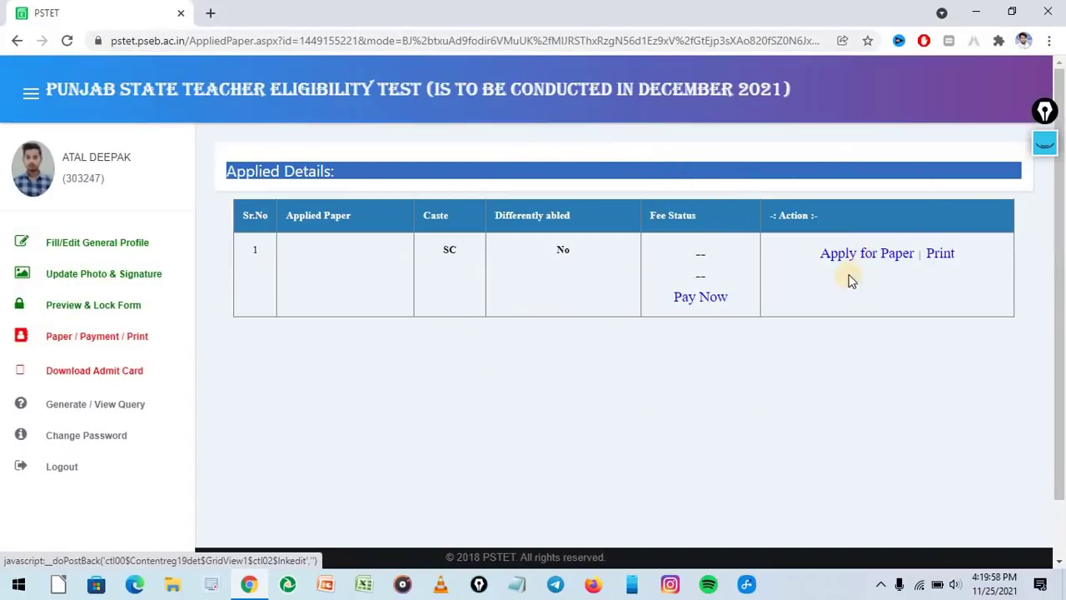
# Step: Scroll through the new P-01 Apply For and P-05 Academic Details sections
pyautogui.scroll(-2, 831, 311)
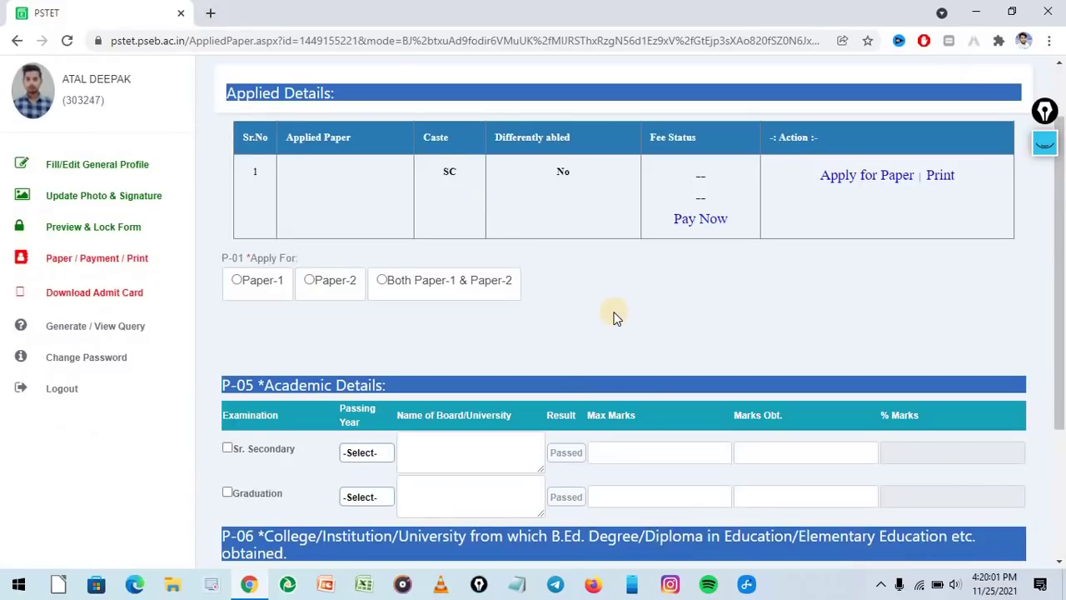
pyautogui.scroll(2, 500, 329)
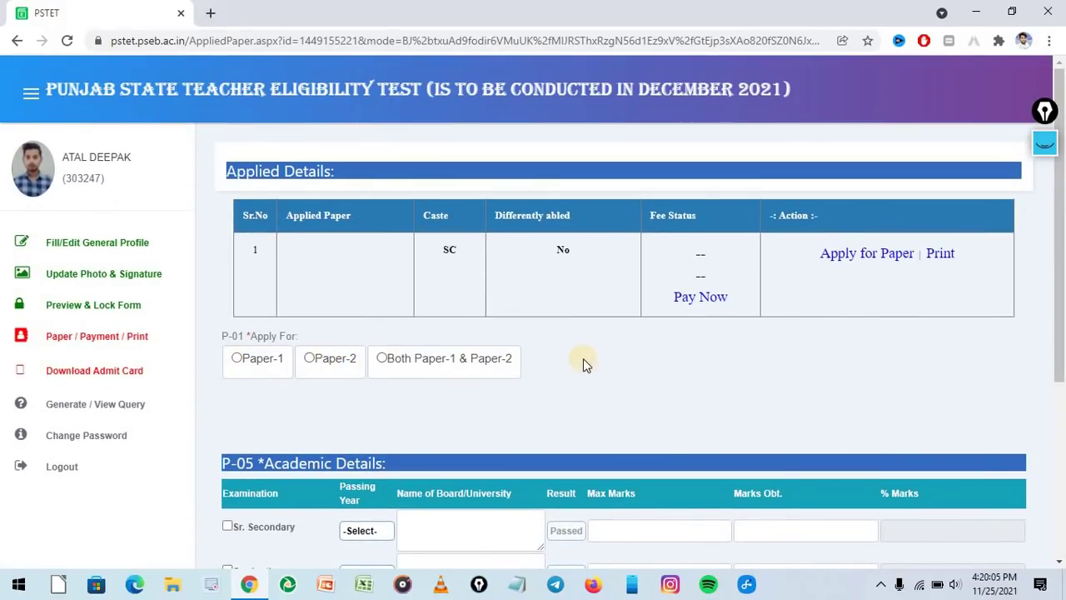
pyautogui.scroll(-3, 611, 358)
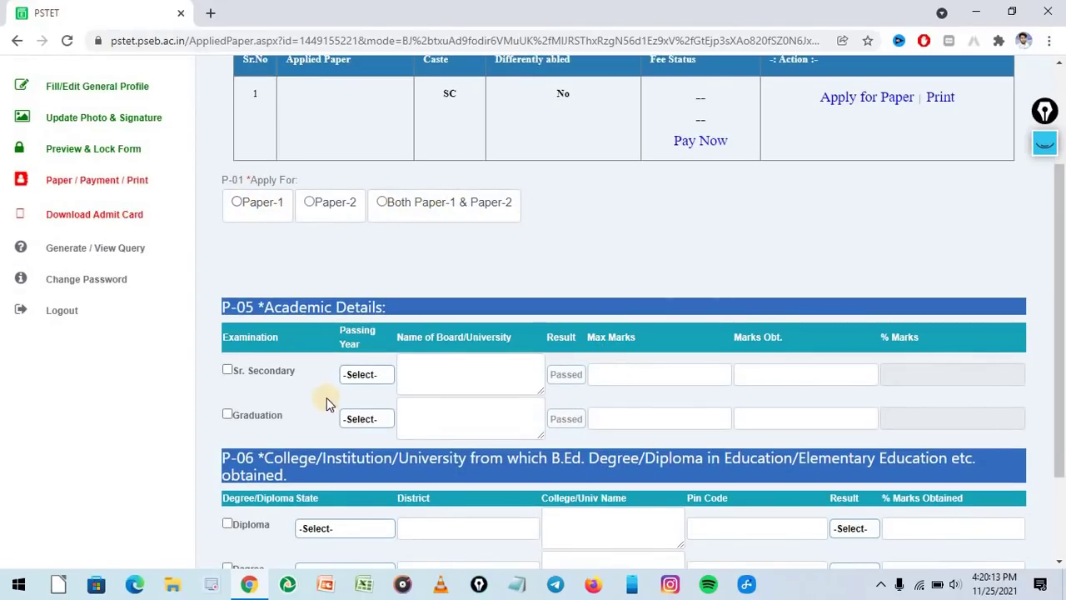
# Step: Apply for Both Paper-1 & Paper-2, with Paper-I qualification 06-Graduation with B.Ed
pyautogui.click(390, 206)
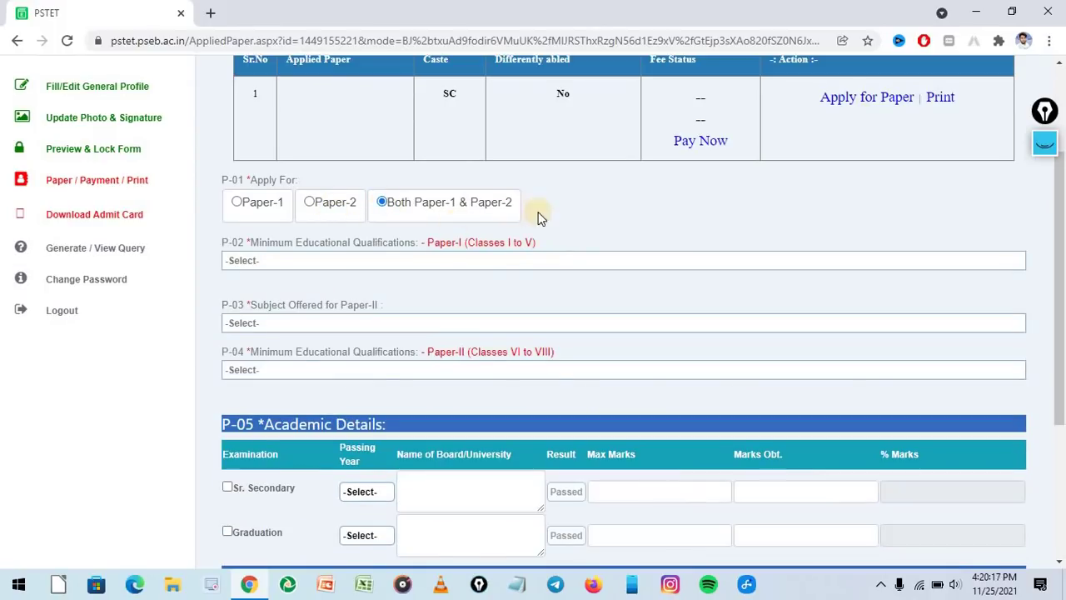
pyautogui.scroll(-1, 558, 239)
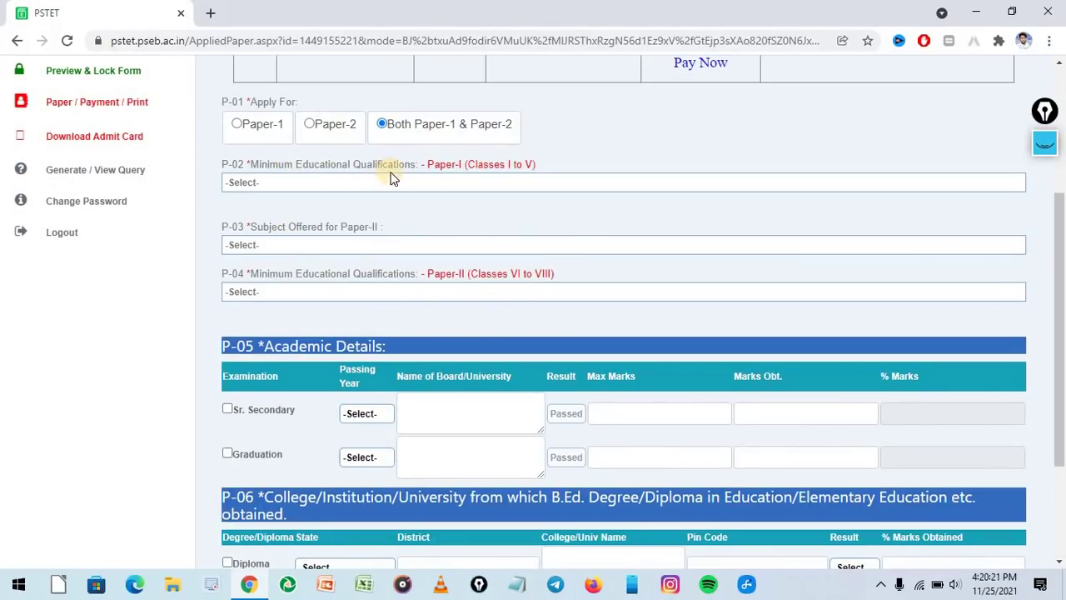
pyautogui.scroll(1, 546, 223)
pyautogui.scroll(1, 545, 223)
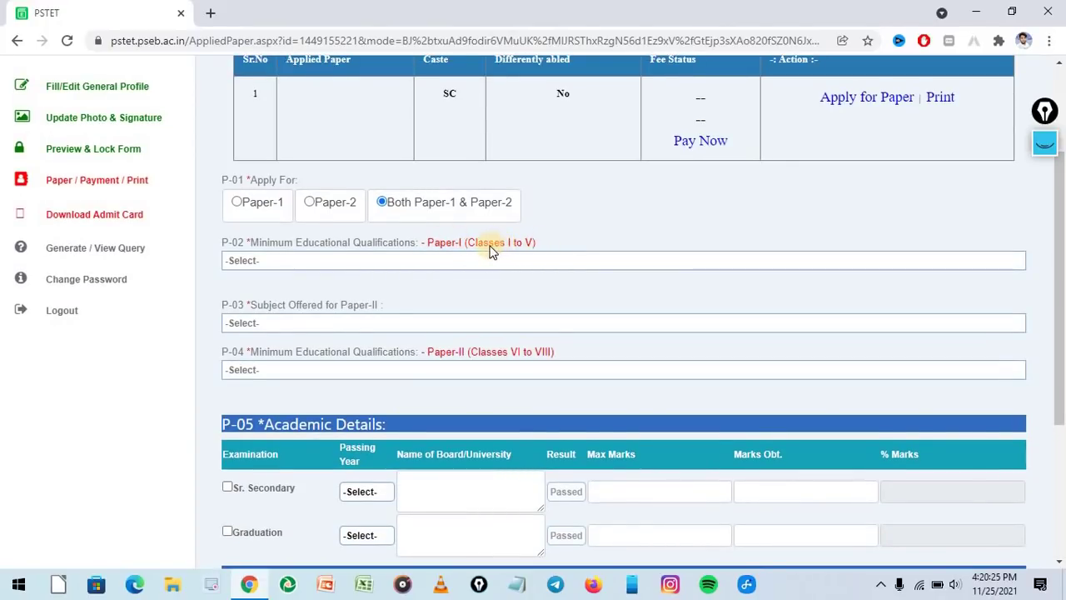
pyautogui.click(290, 263)
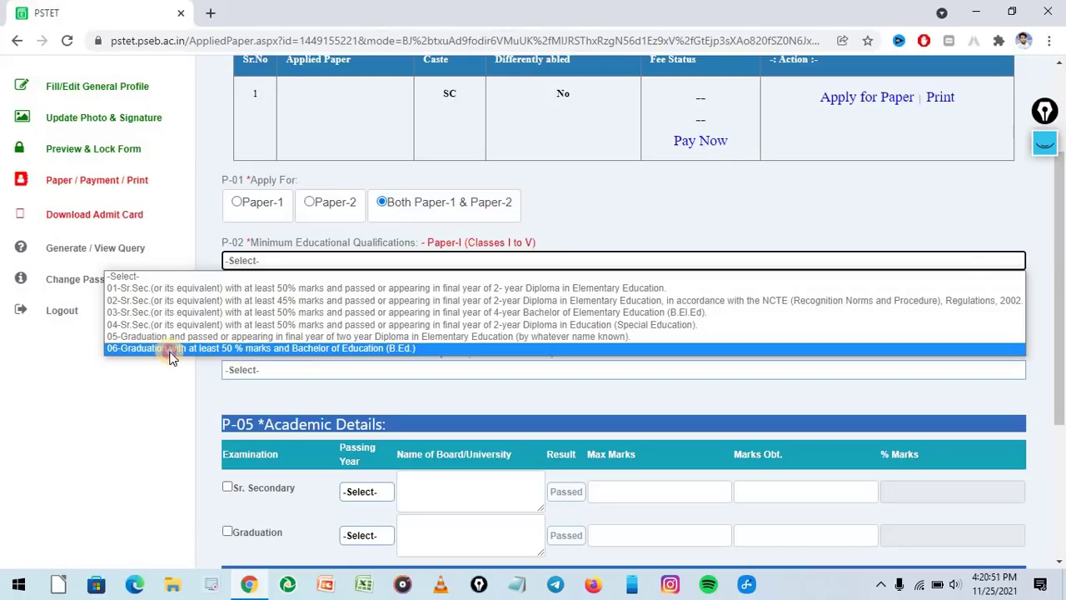
pyautogui.click(168, 350)
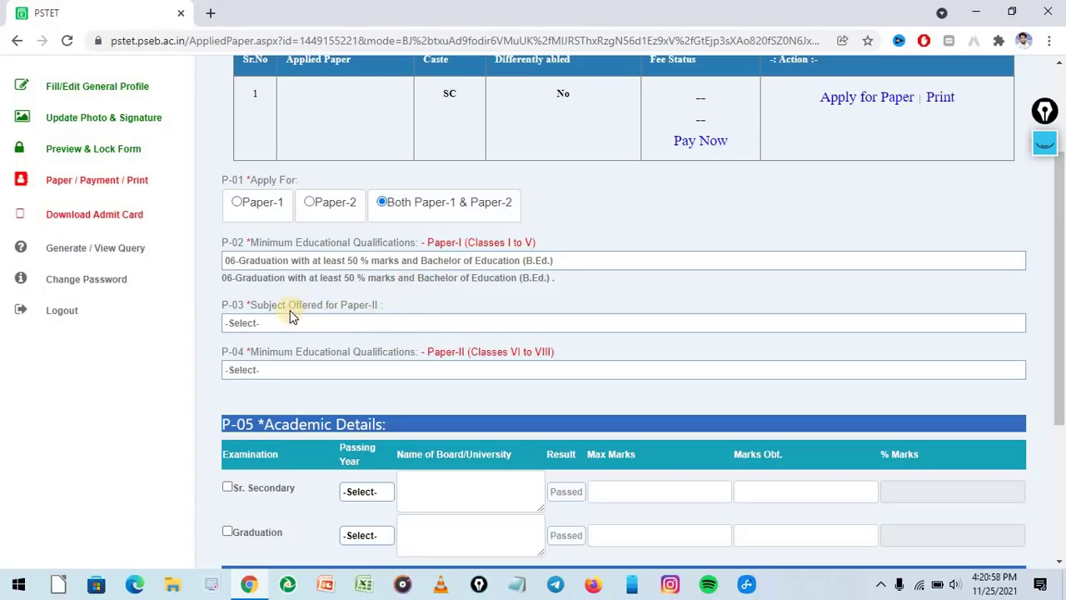
# Step: Choose Social Science for Paper-II and qualification 01-Graduation and 2-year Diploma in Elementary Education
pyautogui.click(326, 324)
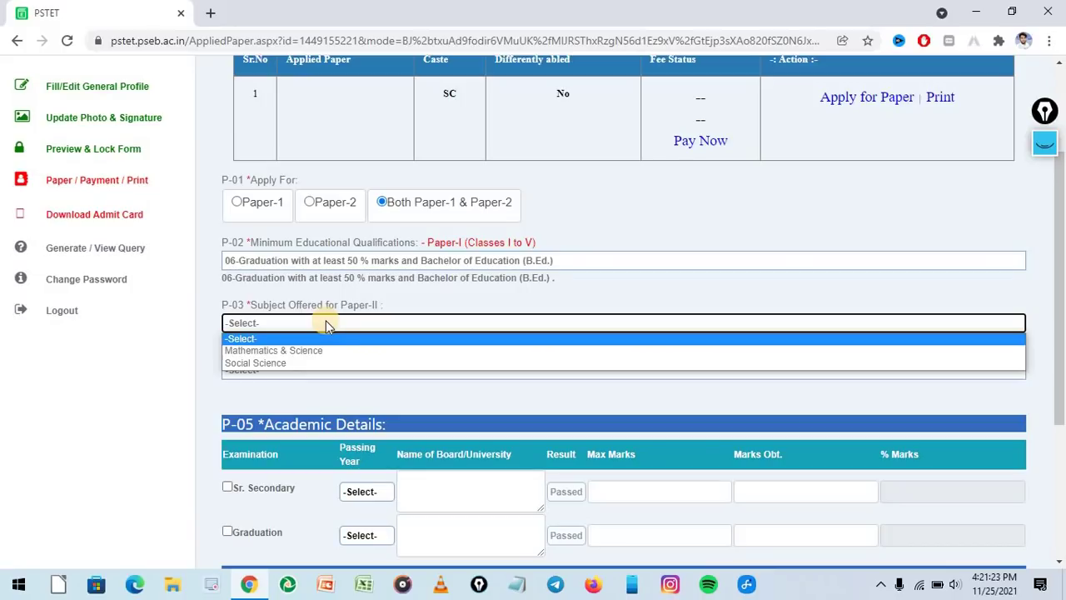
pyautogui.click(258, 364)
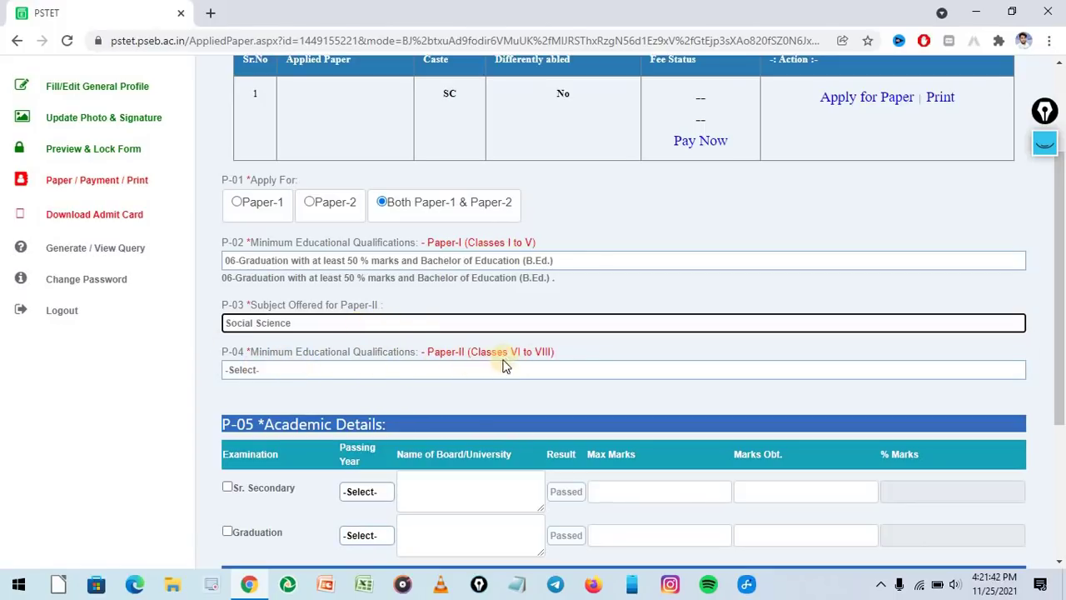
pyautogui.click(313, 371)
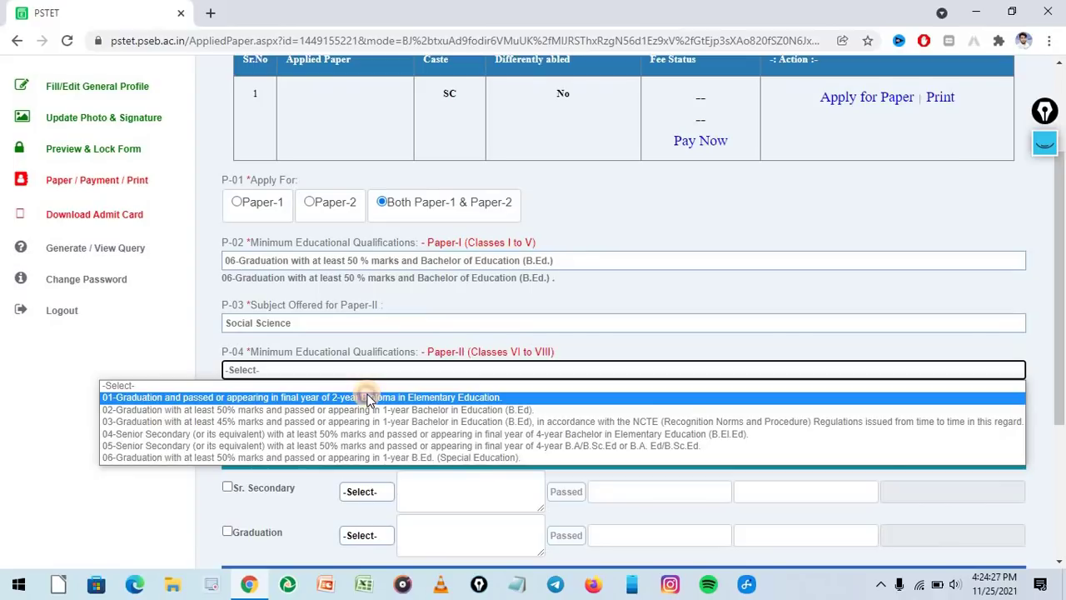
pyautogui.click(369, 399)
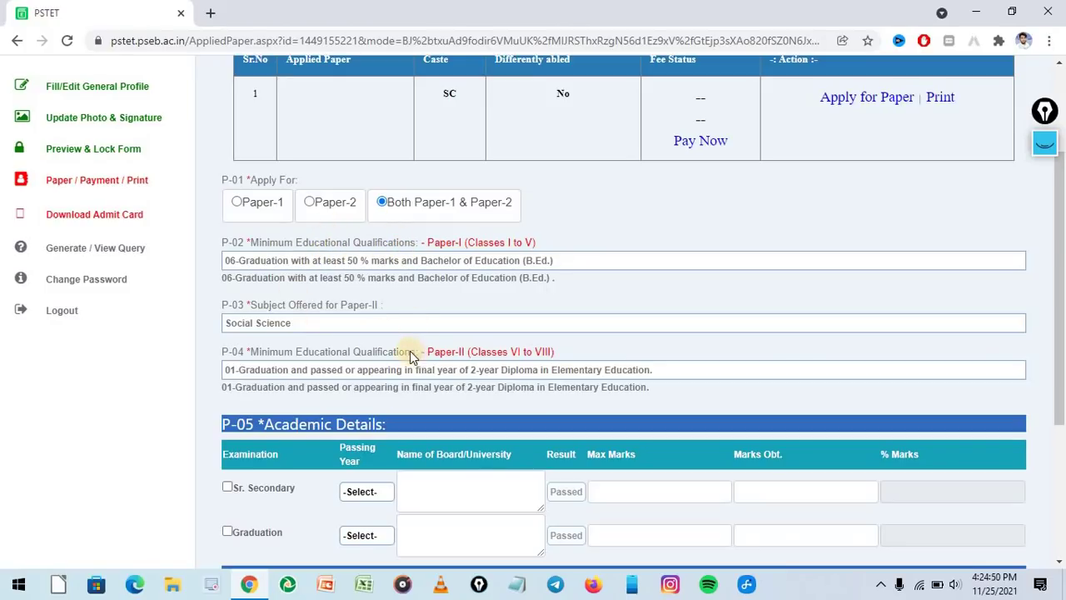
# Step: Include Sr. Secondary in the academic details with passing year 2015
pyautogui.scroll(-2, 410, 353)
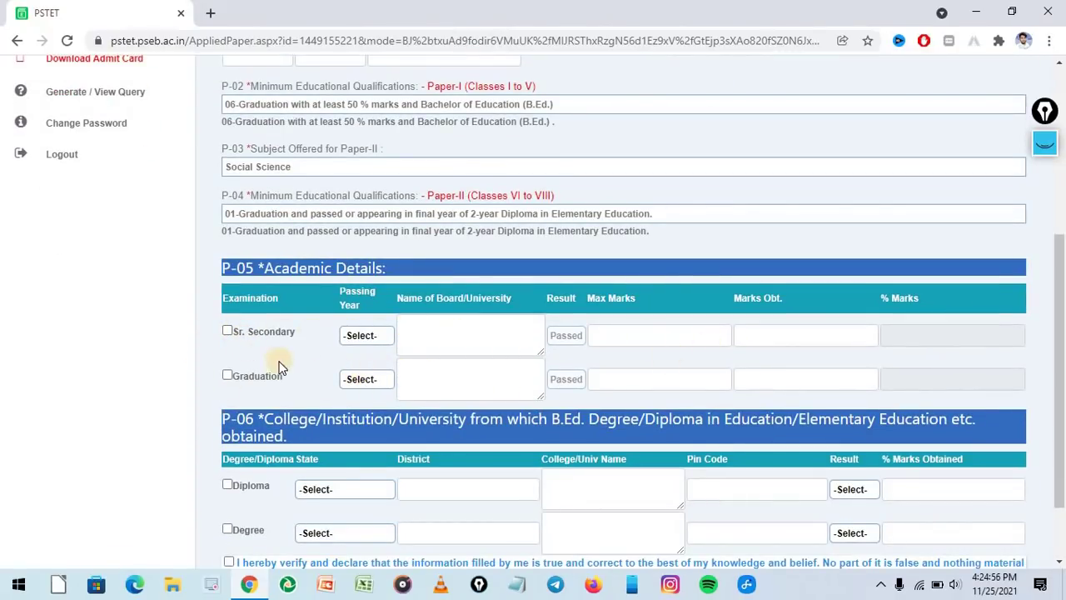
pyautogui.click(228, 332)
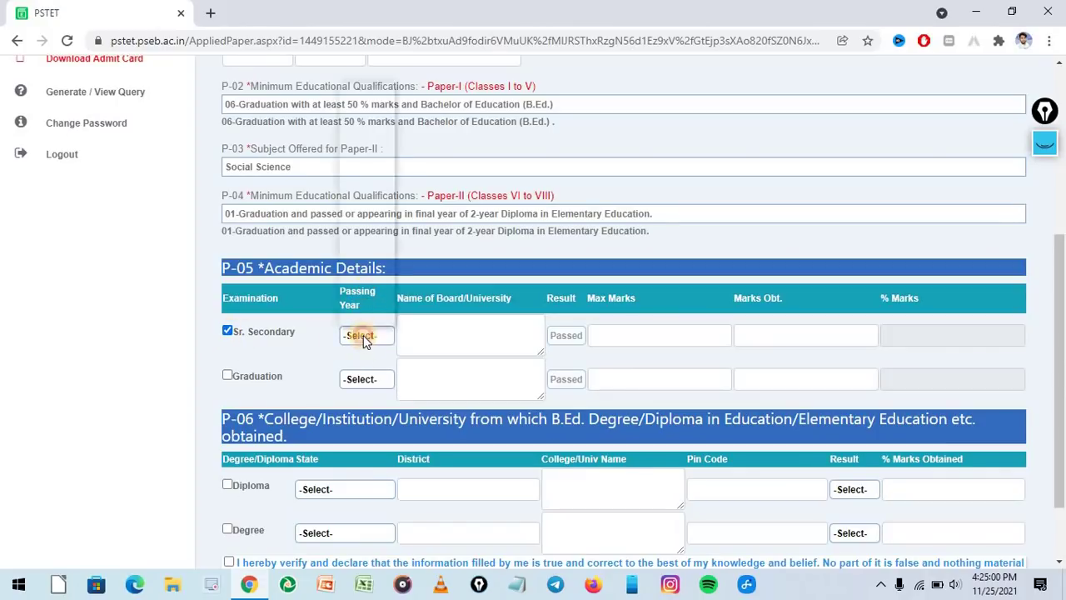
pyautogui.click(358, 335)
pyautogui.scroll(-1, 367, 321)
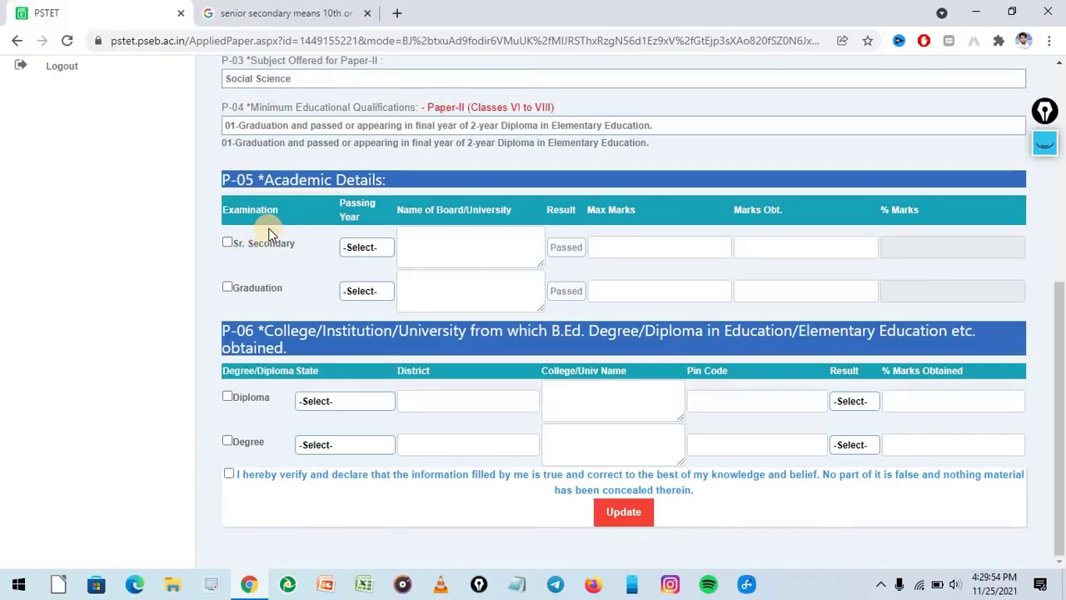
pyautogui.click(228, 243)
pyautogui.click(361, 250)
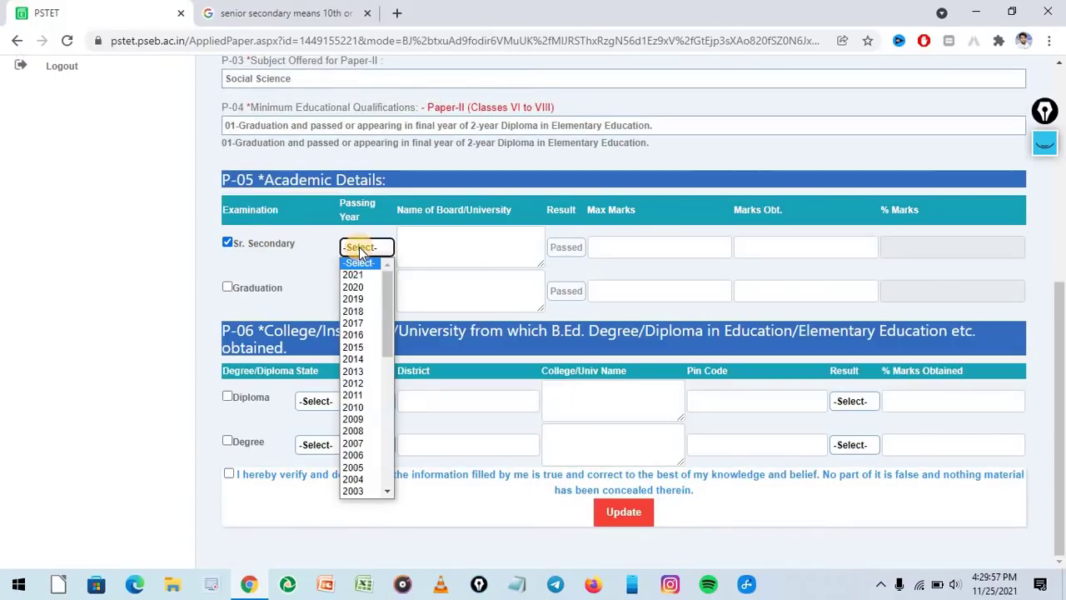
pyautogui.click(358, 347)
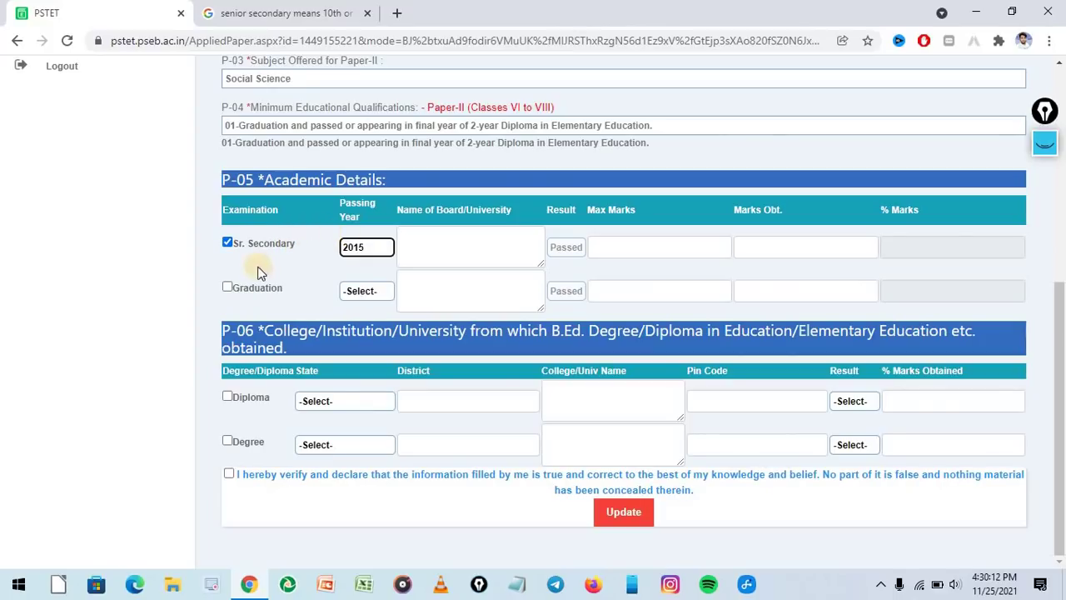
# Step: Enter CBSE as the senior secondary board and tick the Graduation row
pyautogui.click(418, 248)
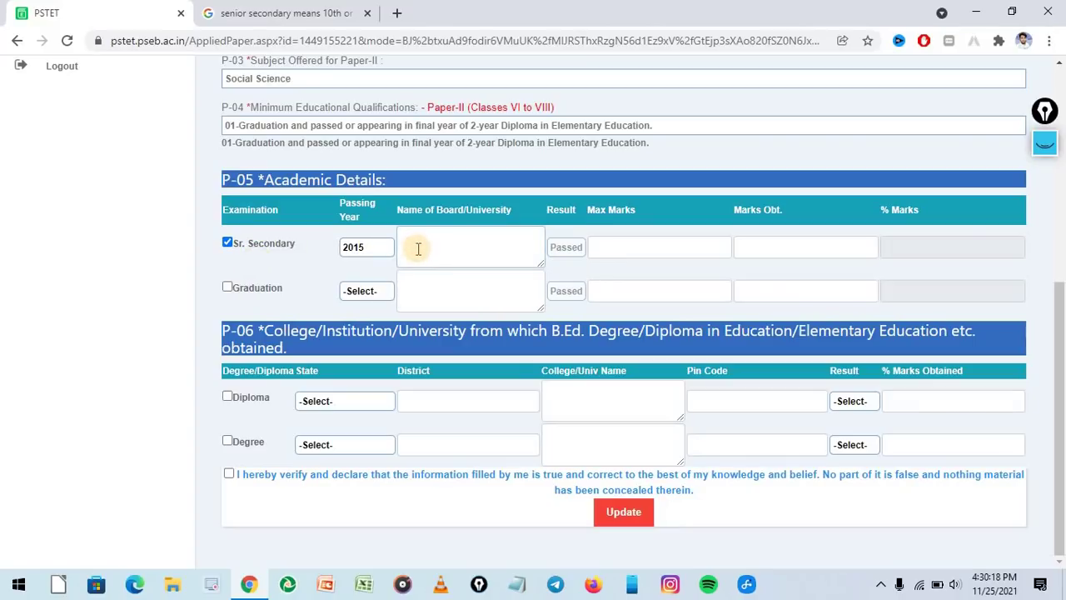
pyautogui.write('CBSE')
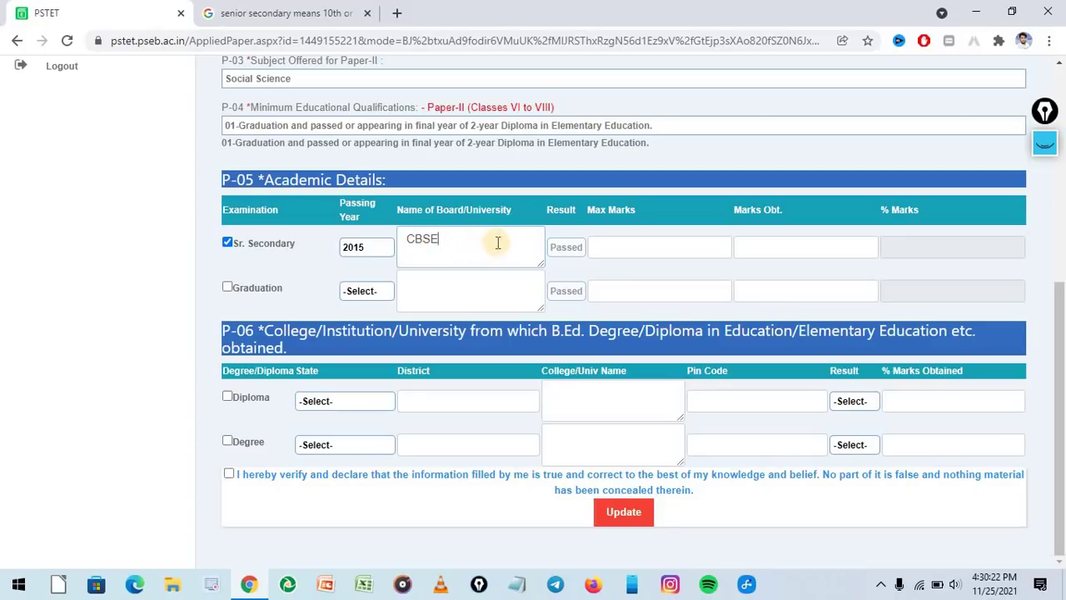
pyautogui.click(619, 246)
pyautogui.click(616, 248)
pyautogui.click(773, 245)
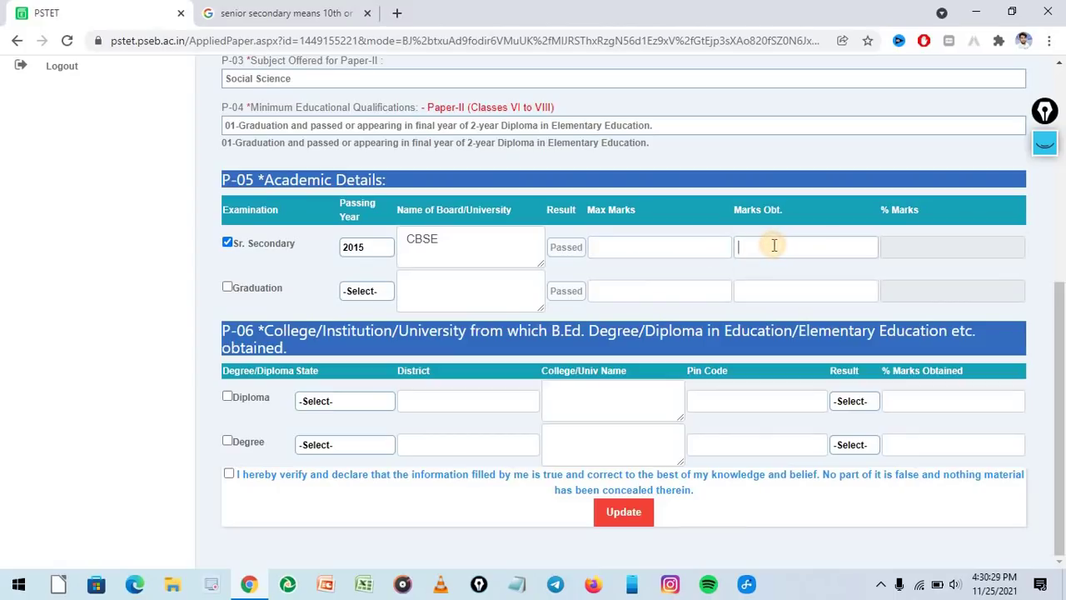
pyautogui.click(897, 246)
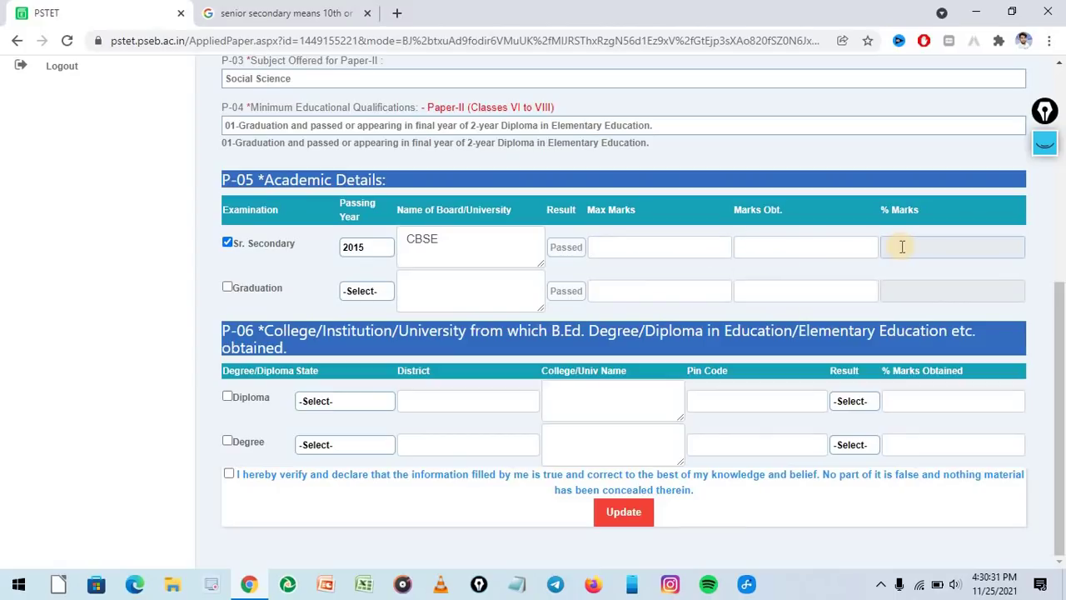
pyautogui.click(227, 286)
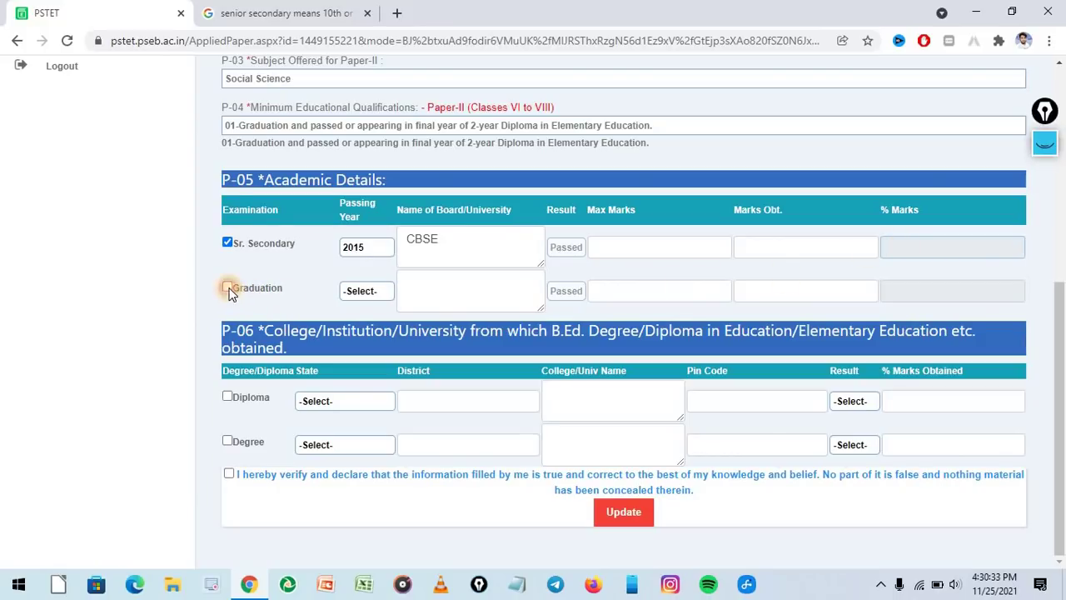
pyautogui.click(376, 291)
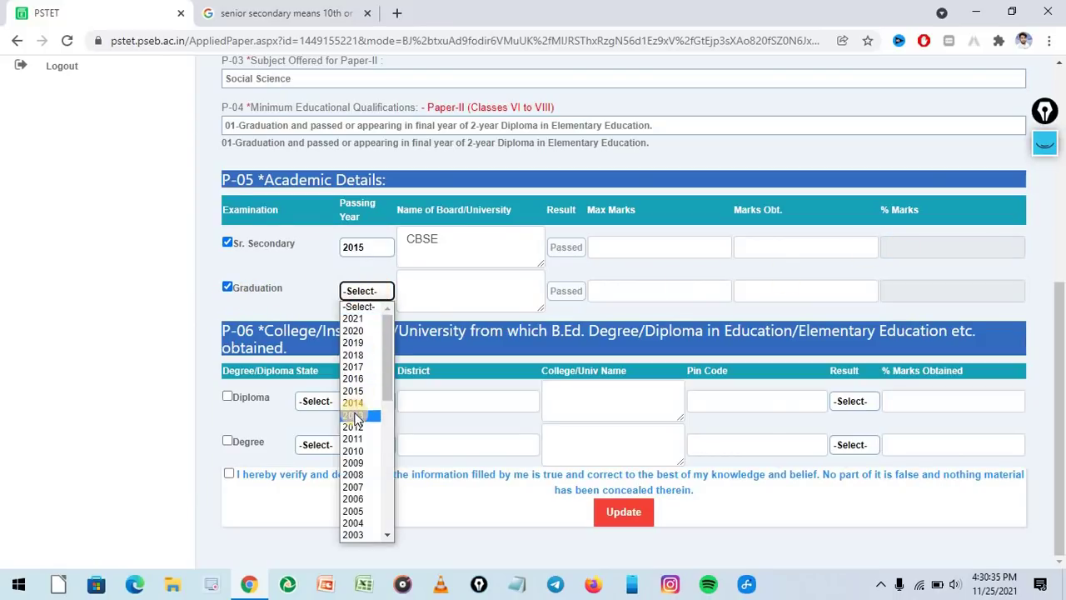
# Step: Set graduation passing year 2018 and university PANJAB UNIVERSITY CHANDIGARH
pyautogui.click(371, 354)
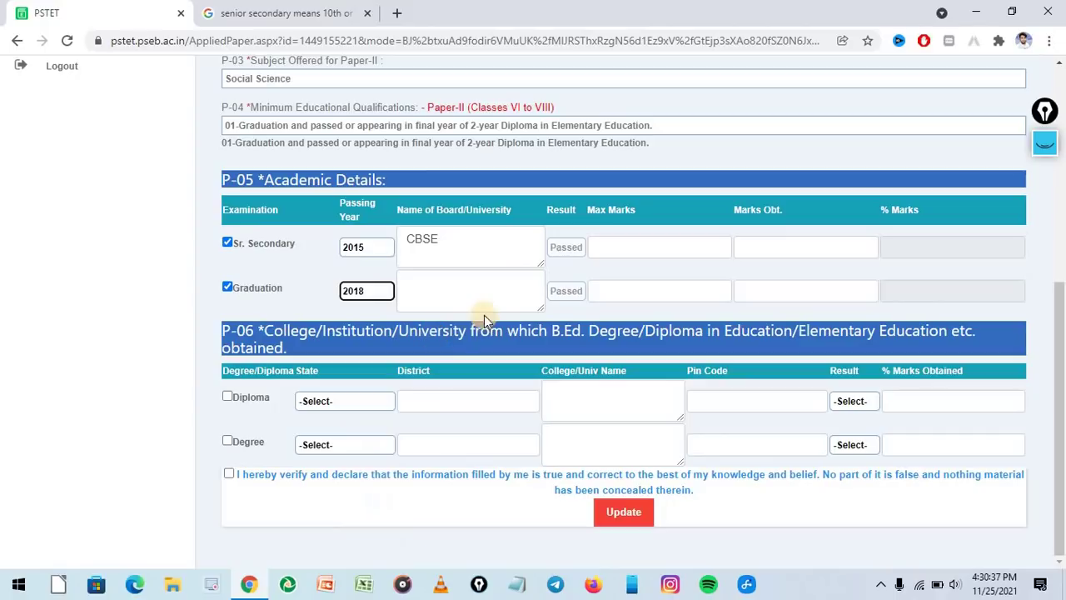
pyautogui.click(452, 287)
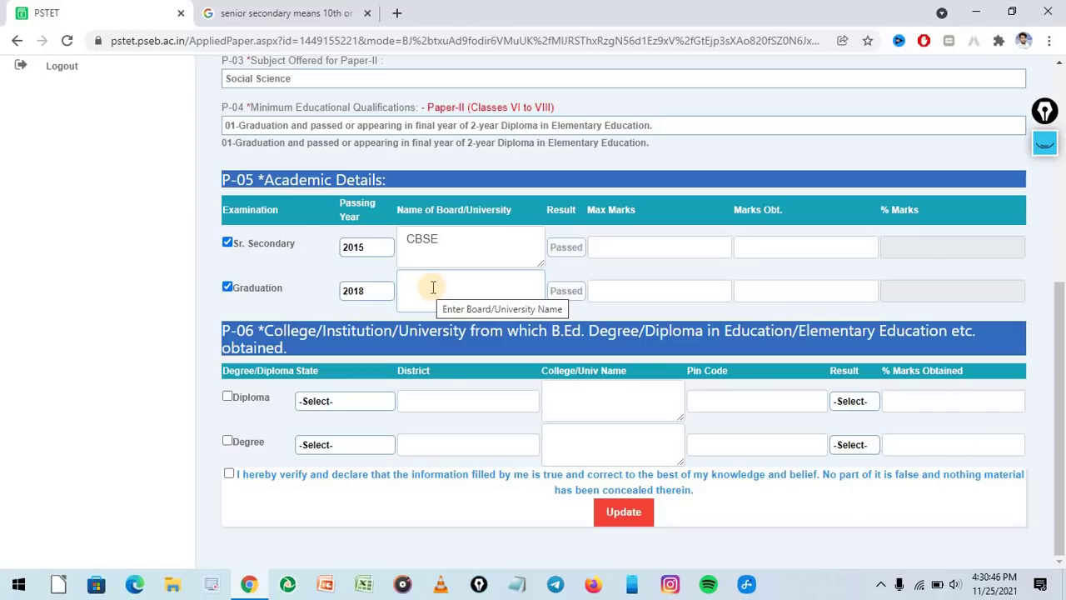
pyautogui.write('PANJAB UNIVERSITY')
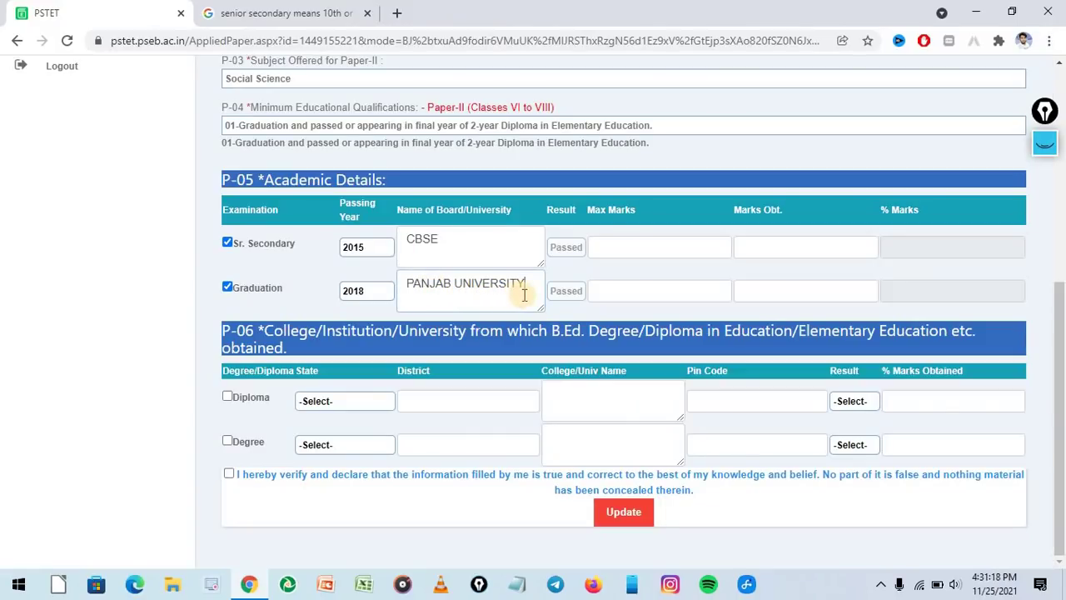
pyautogui.write('C')
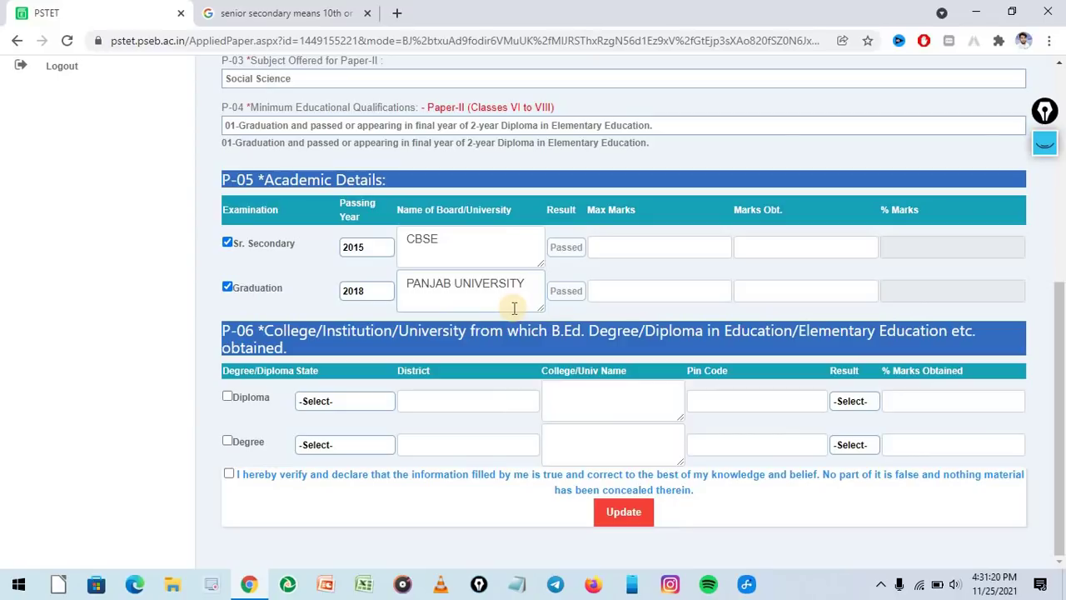
pyautogui.write('HANDIGARH')
pyautogui.click(646, 292)
pyautogui.click(754, 296)
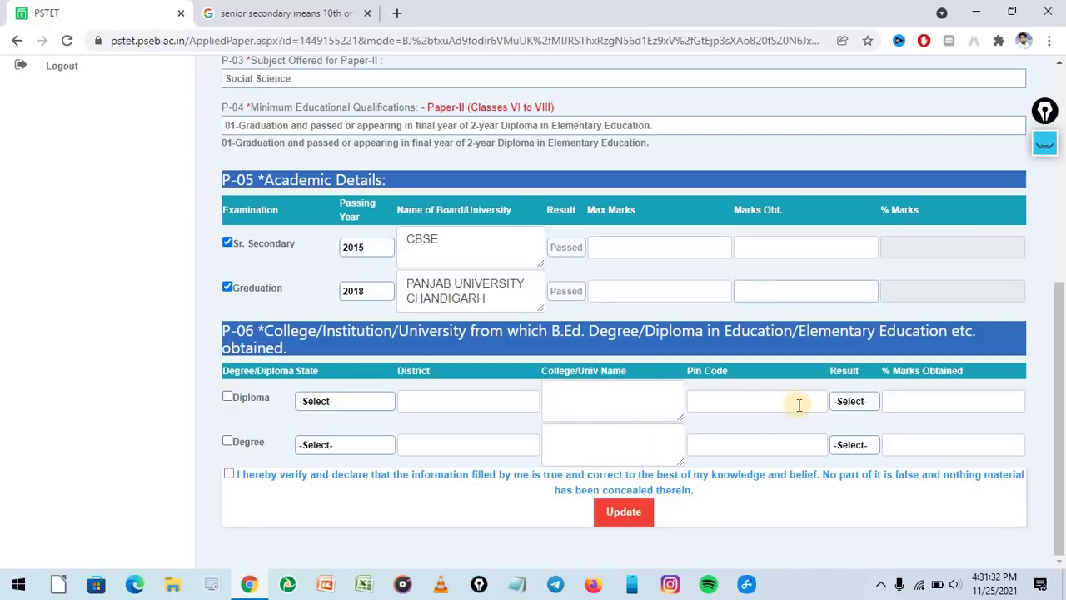
pyautogui.scroll(2, 388, 441)
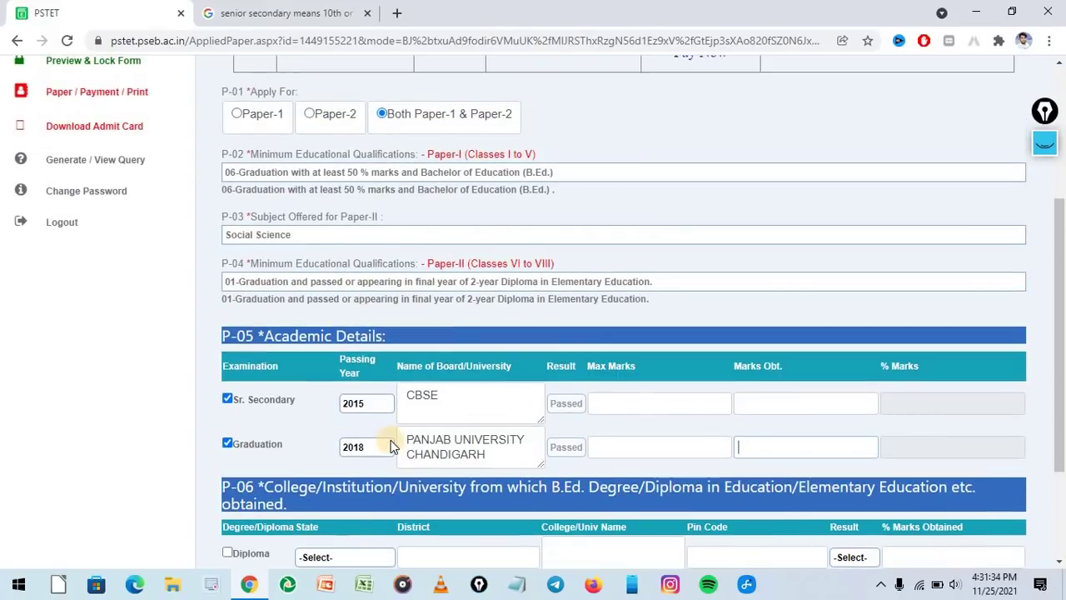
pyautogui.scroll(1, 391, 445)
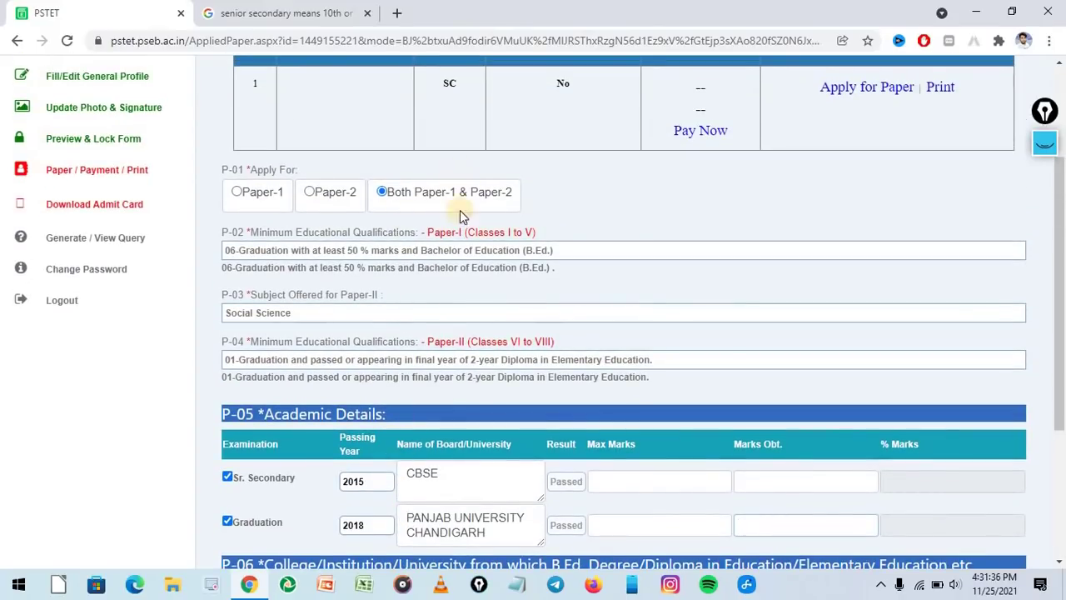
pyautogui.scroll(2, 458, 217)
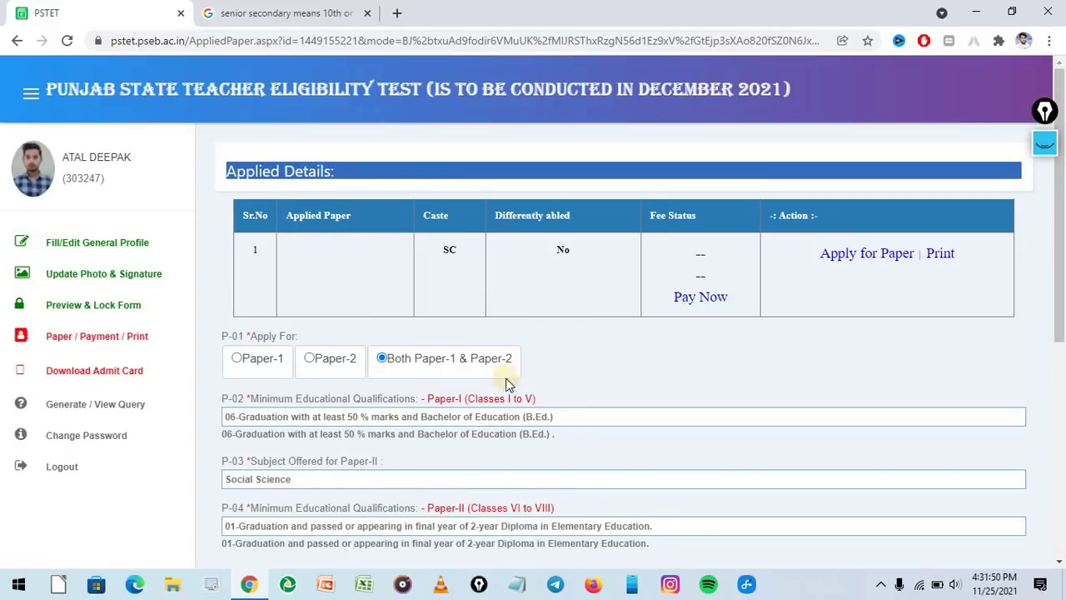
pyautogui.scroll(-2, 380, 344)
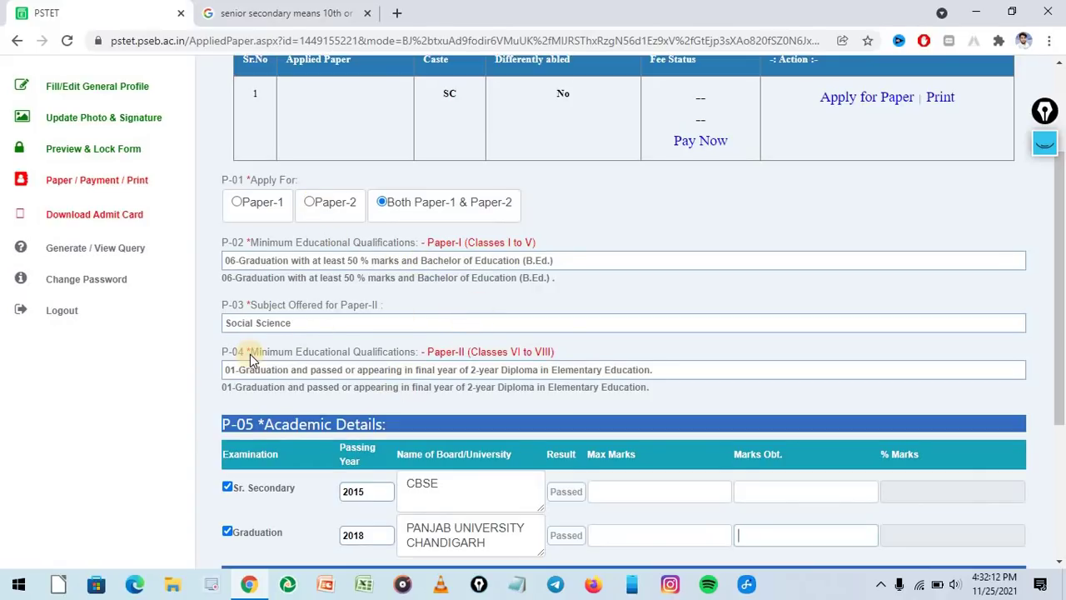
pyautogui.scroll(-3, 233, 367)
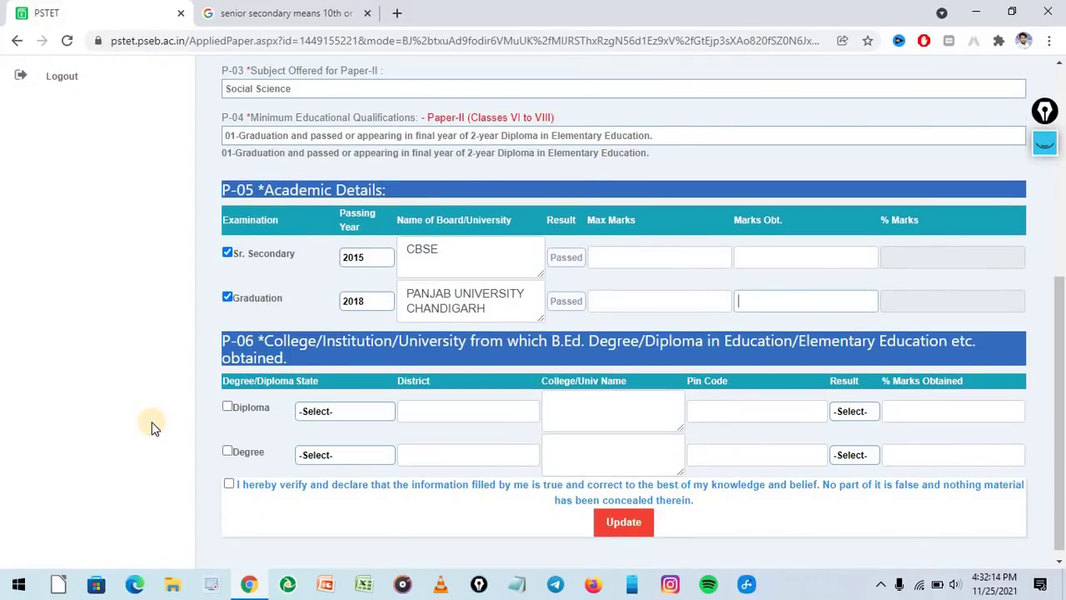
pyautogui.scroll(-1, 153, 424)
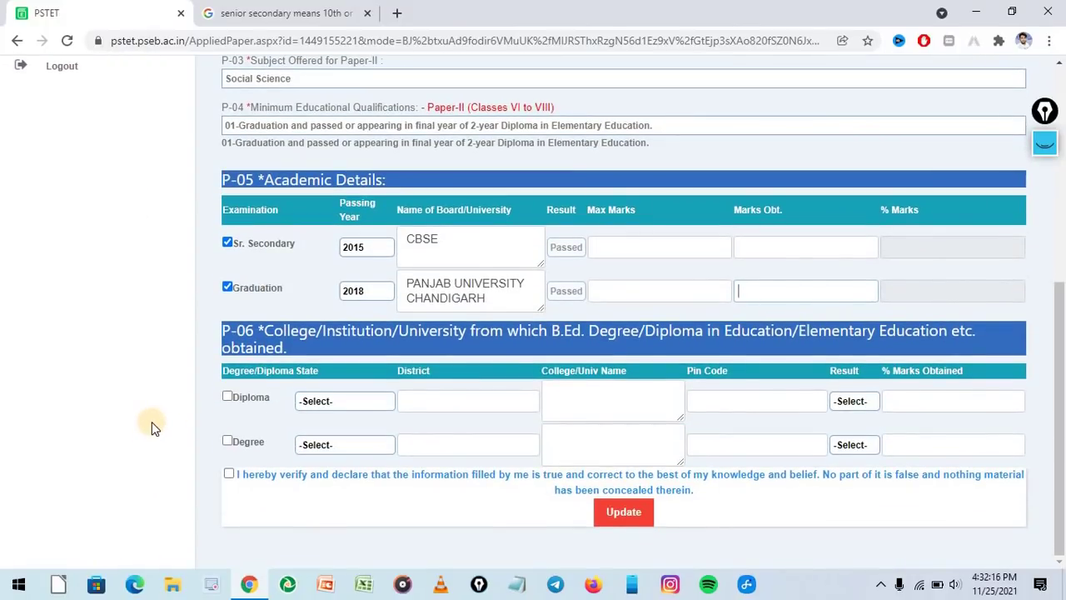
pyautogui.scroll(2, 702, 214)
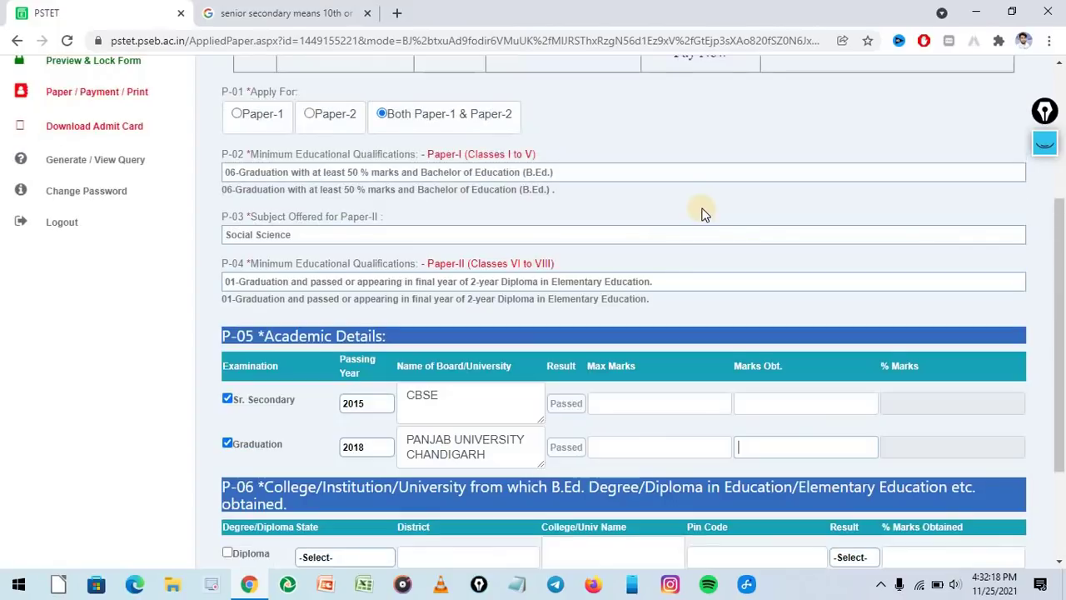
pyautogui.scroll(3, 696, 218)
pyautogui.scroll(-4, 593, 358)
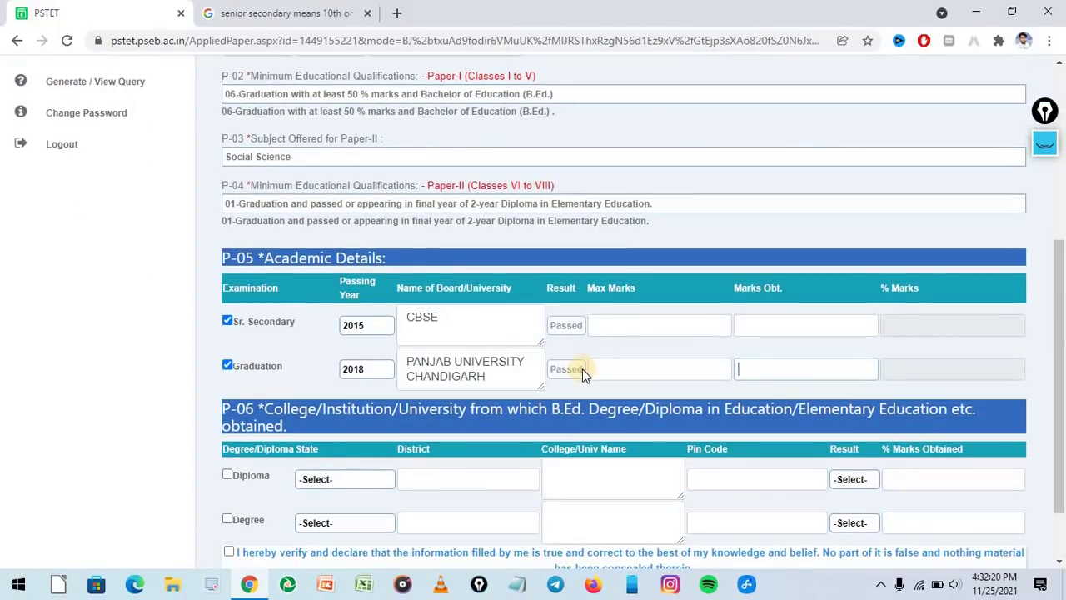